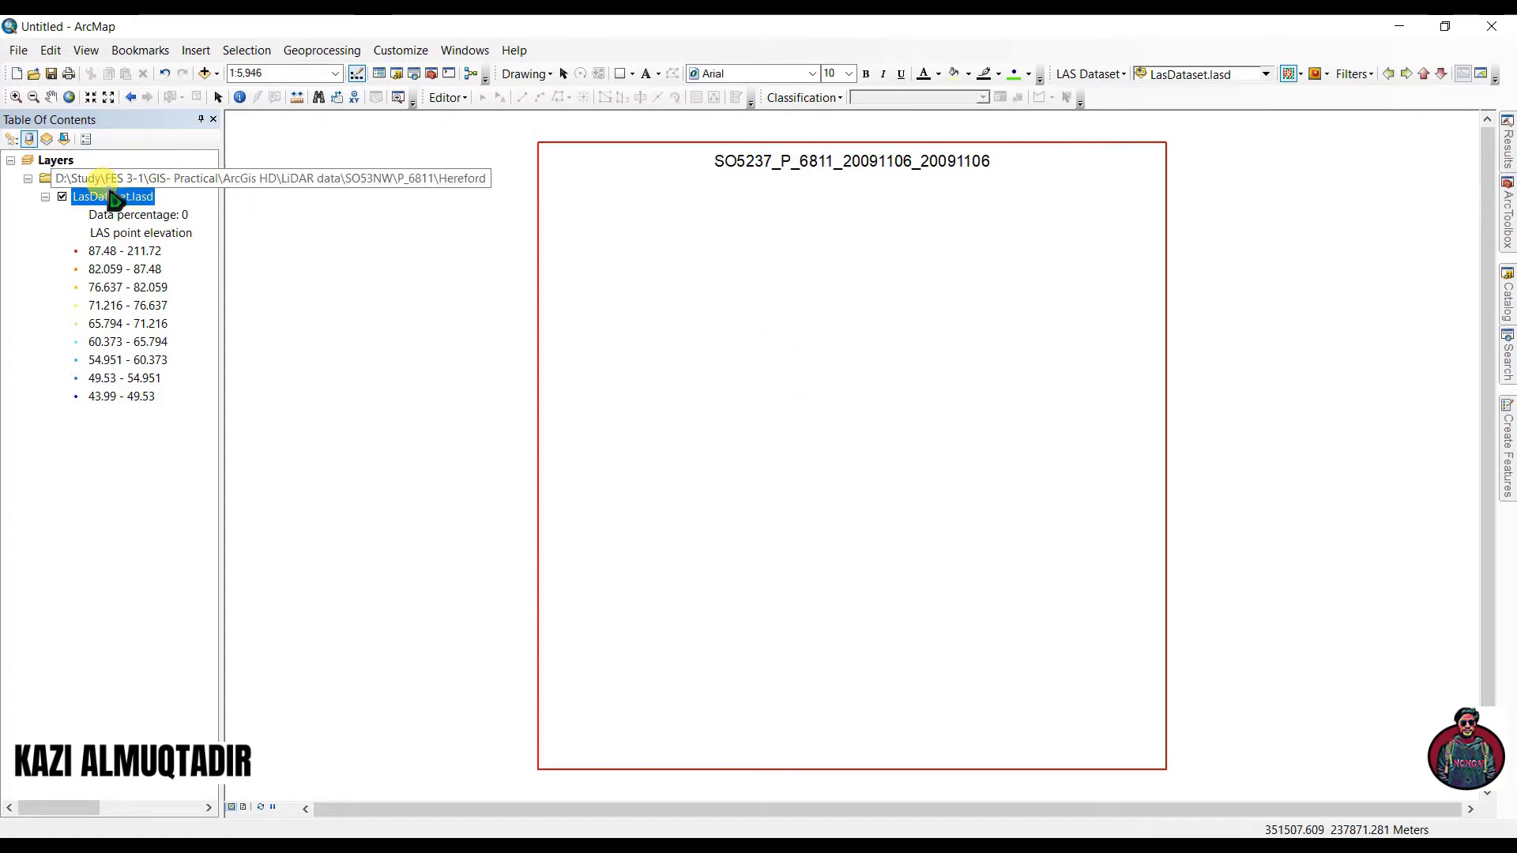
# Zoom in on the upper part of the LAS dataset tile and check that the LAS Dataset toolbar is enabled.
pyautogui.click(16, 96)
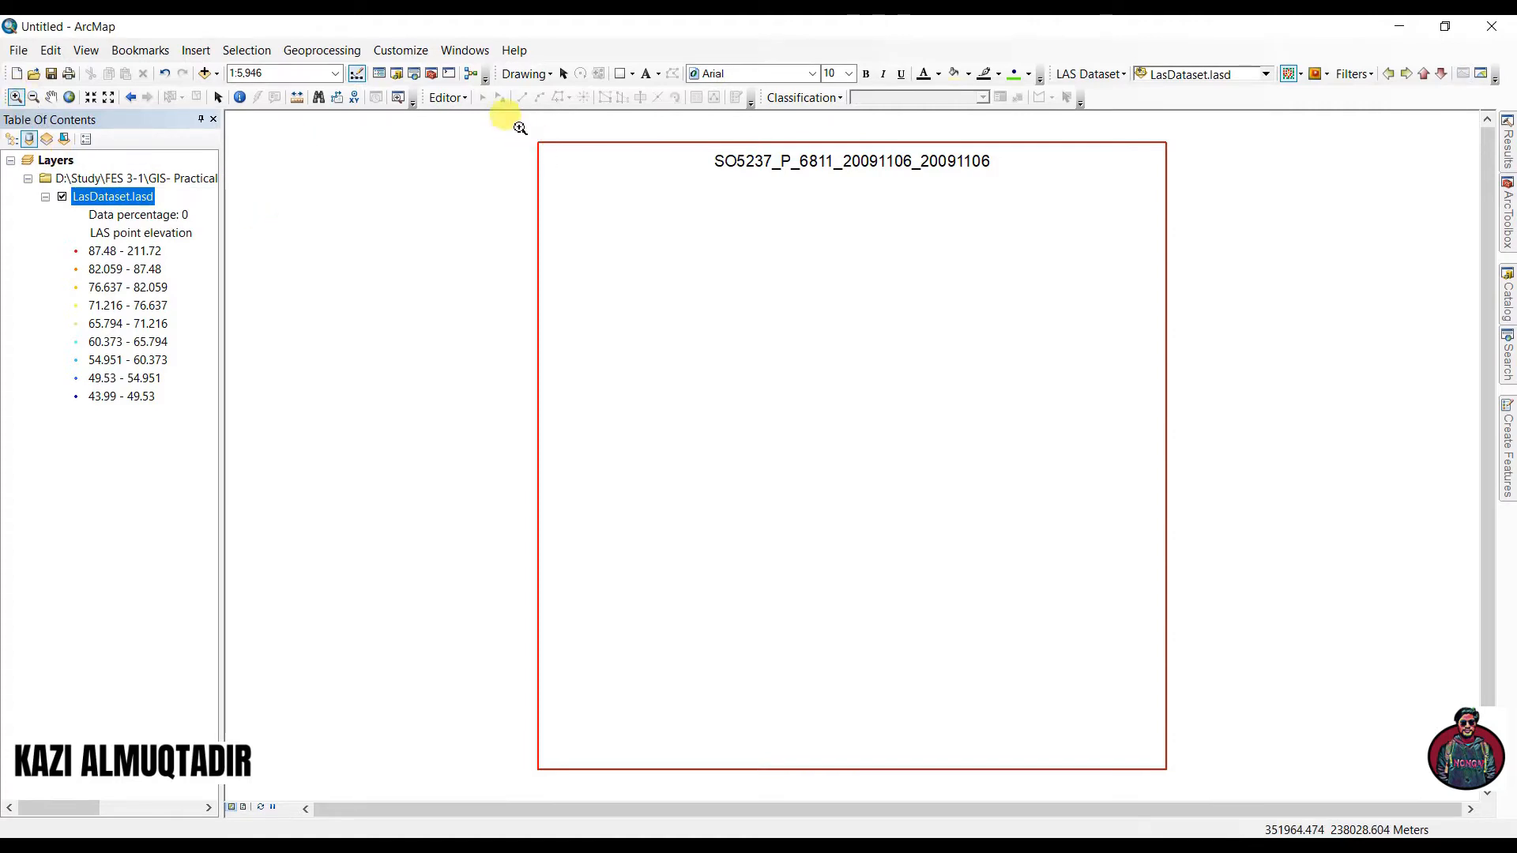
pyautogui.moveTo(520, 128)
pyautogui.mouseDown()
pyautogui.moveTo(1053, 400)
pyautogui.moveTo(1195, 488)
pyautogui.moveTo(1175, 522)
pyautogui.mouseUp()
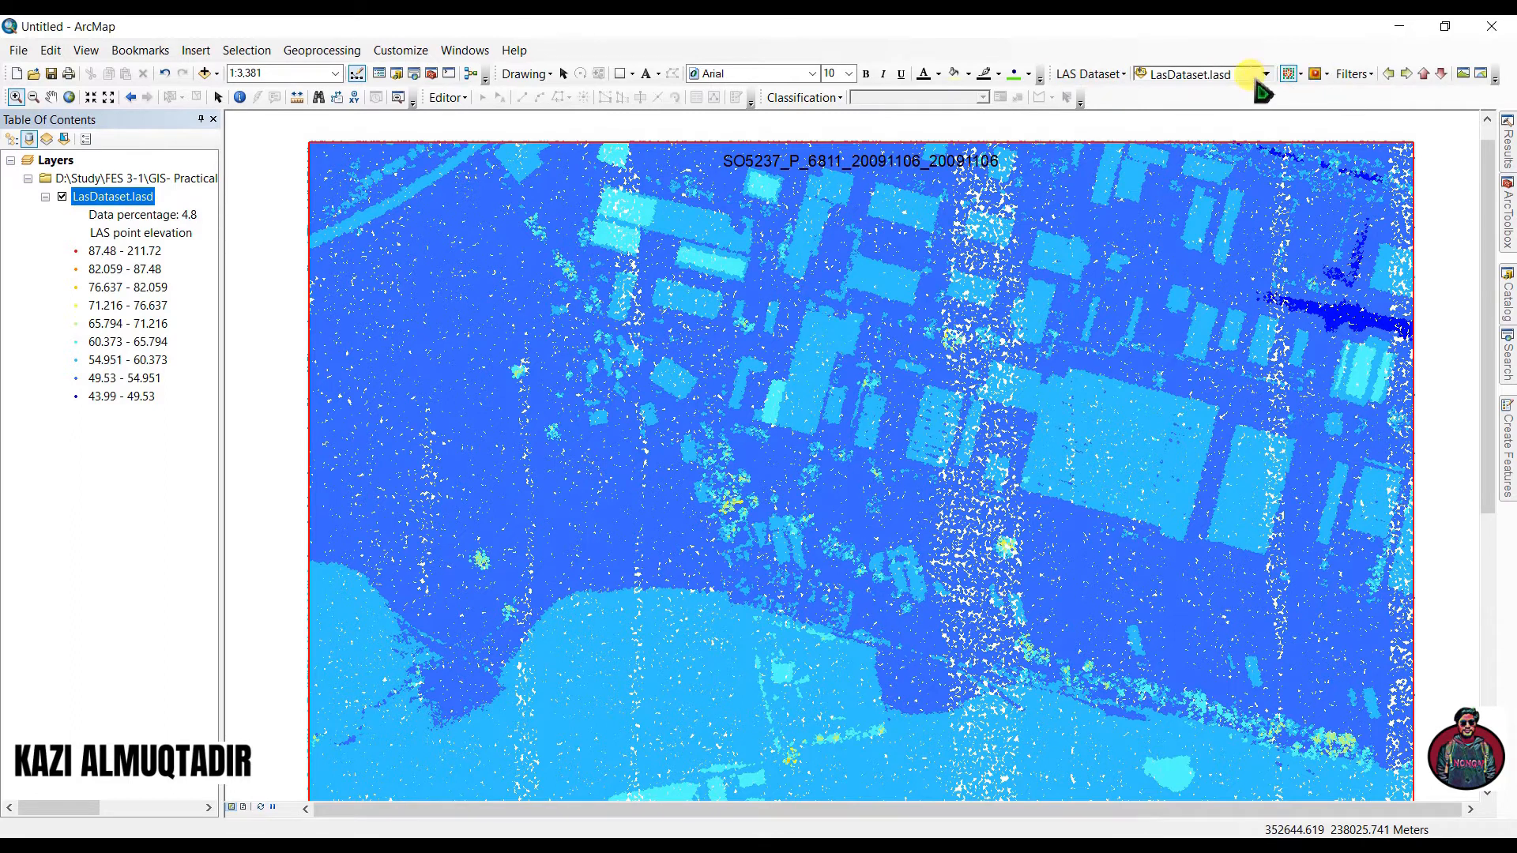
pyautogui.rightClick(1105, 60)
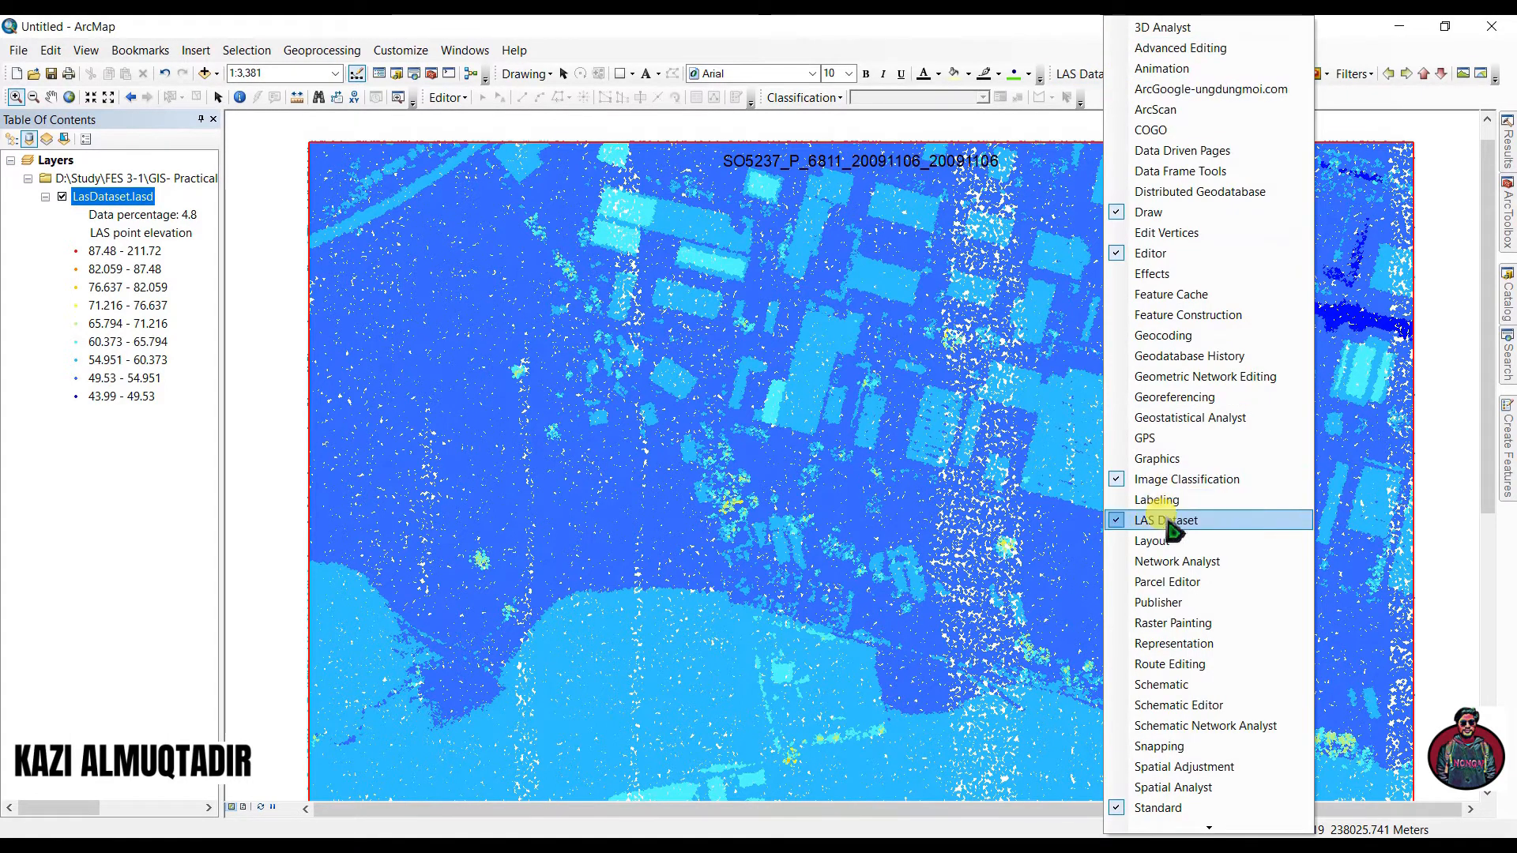
pyautogui.click(1082, 57)
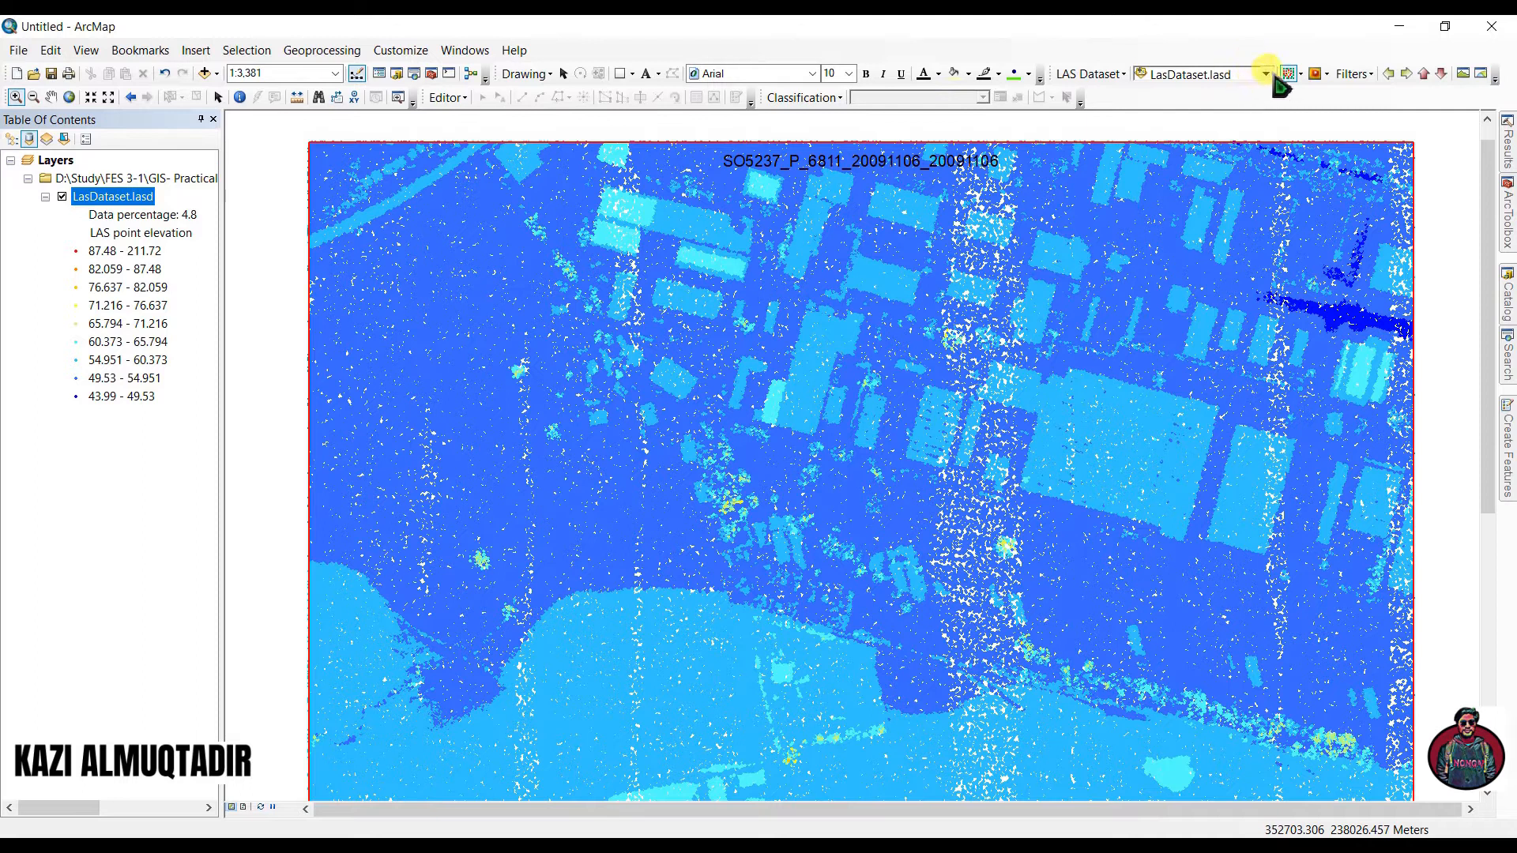
# Symbolize the LAS points by class and by return number, and switch back to elevation symbology.
pyautogui.click(1300, 76)
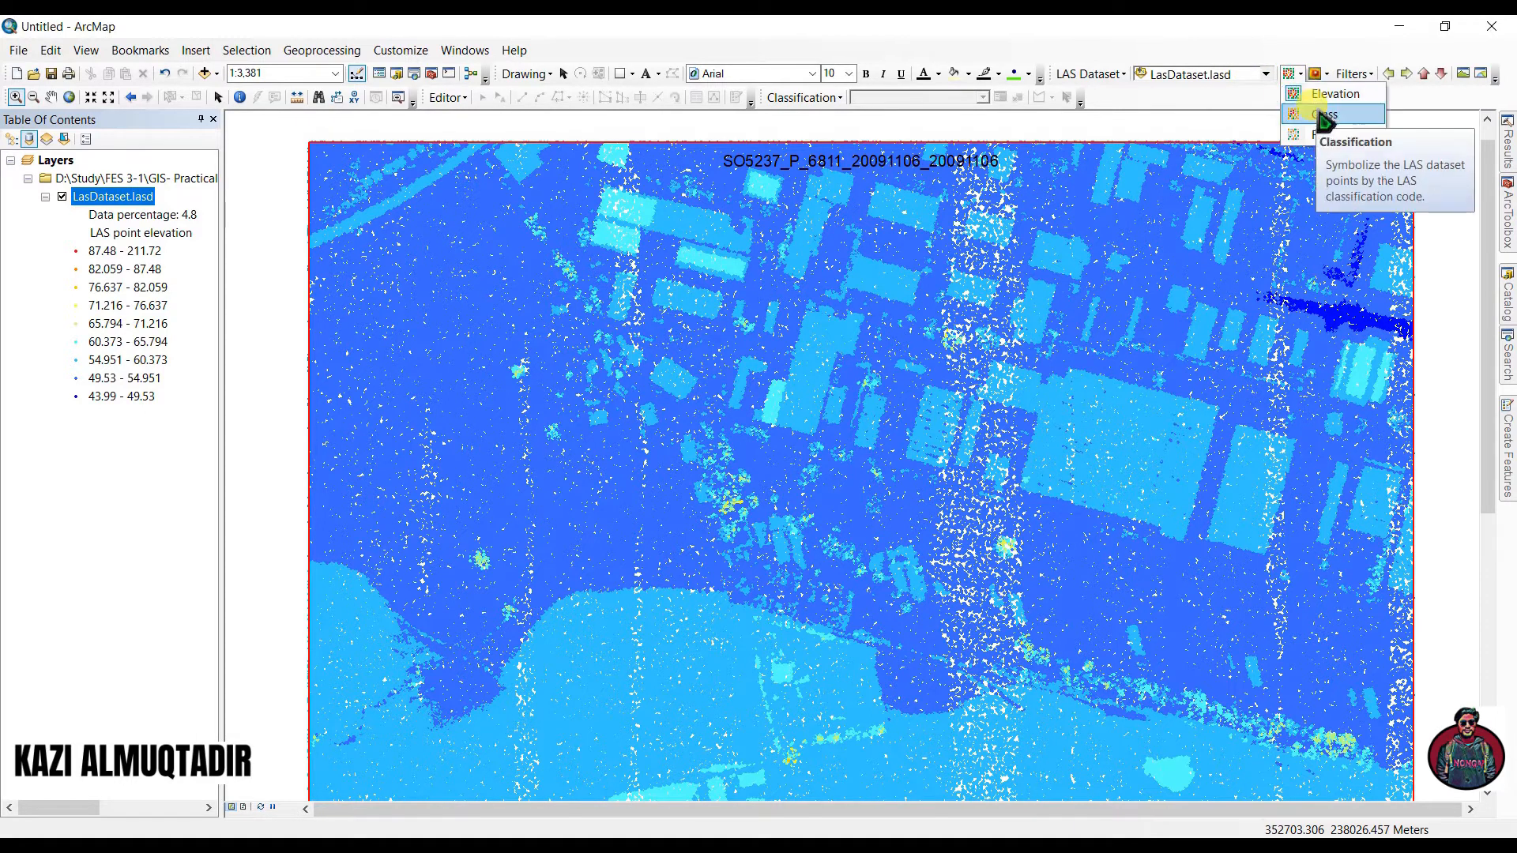
pyautogui.click(1325, 113)
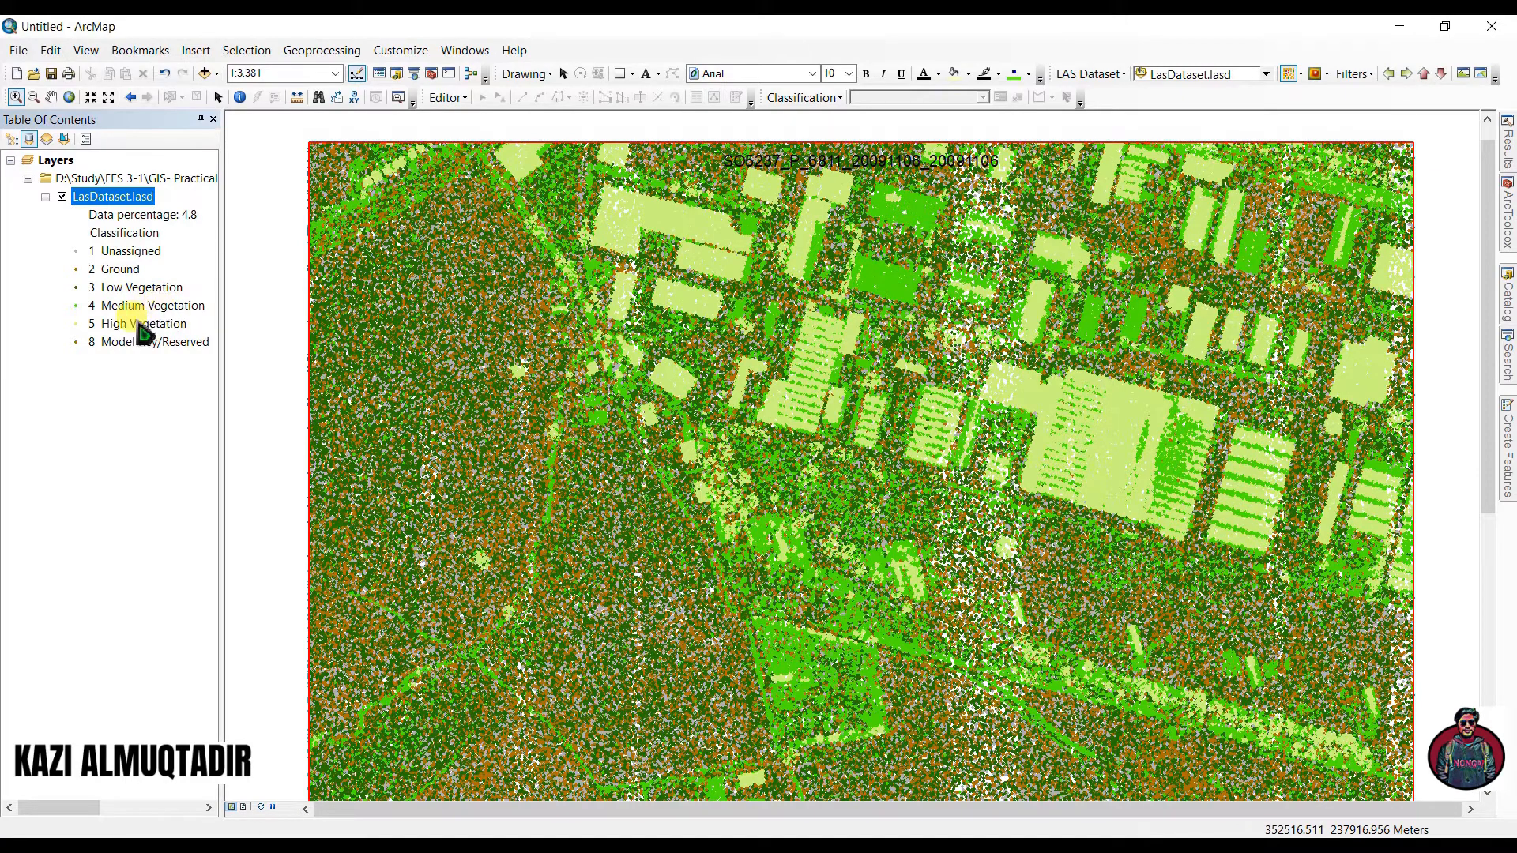
pyautogui.click(1299, 74)
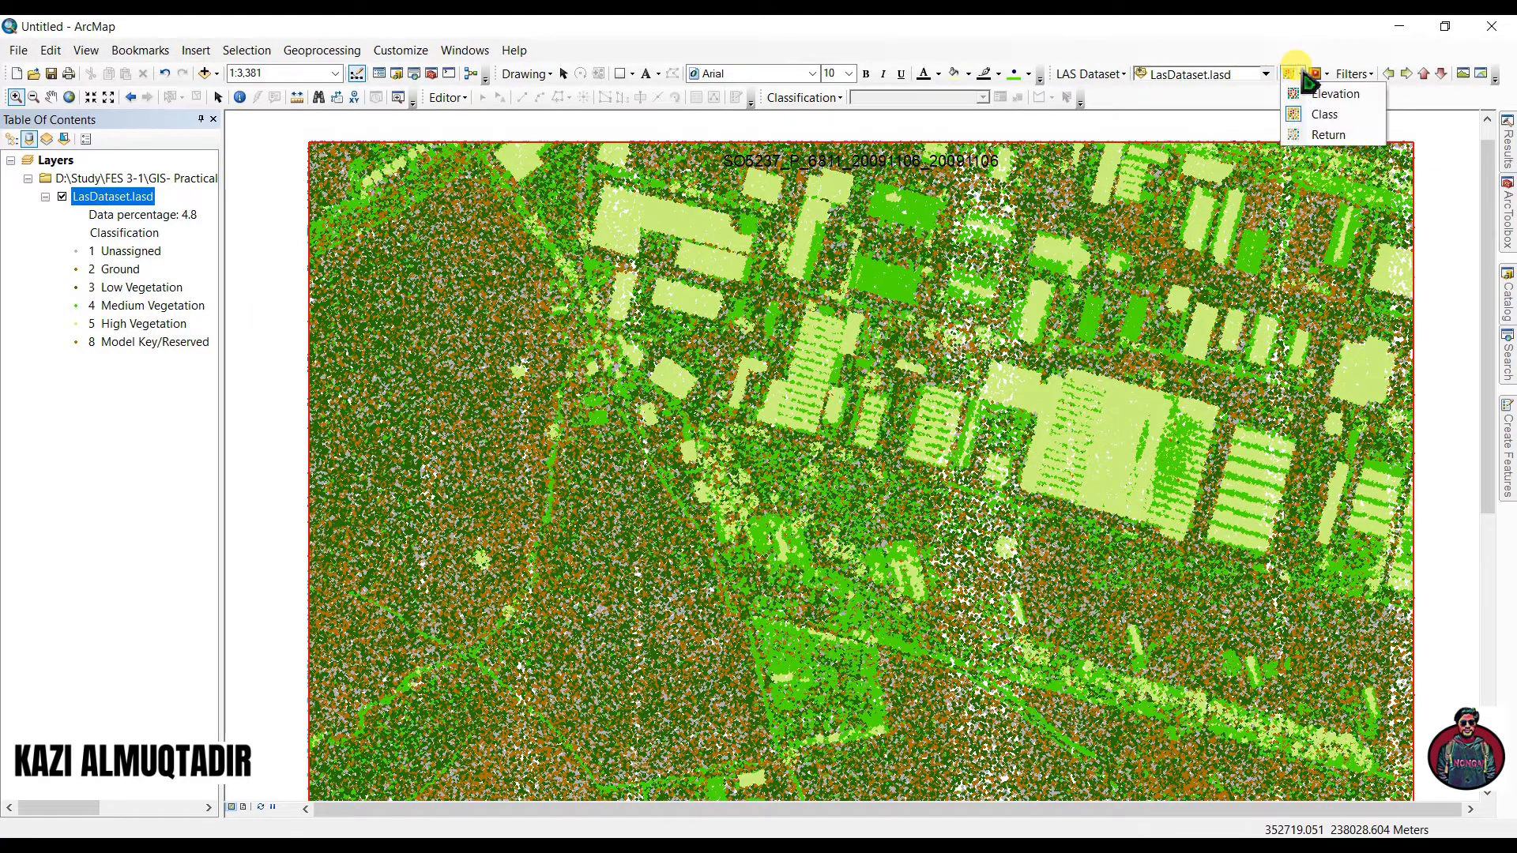
pyautogui.click(1328, 136)
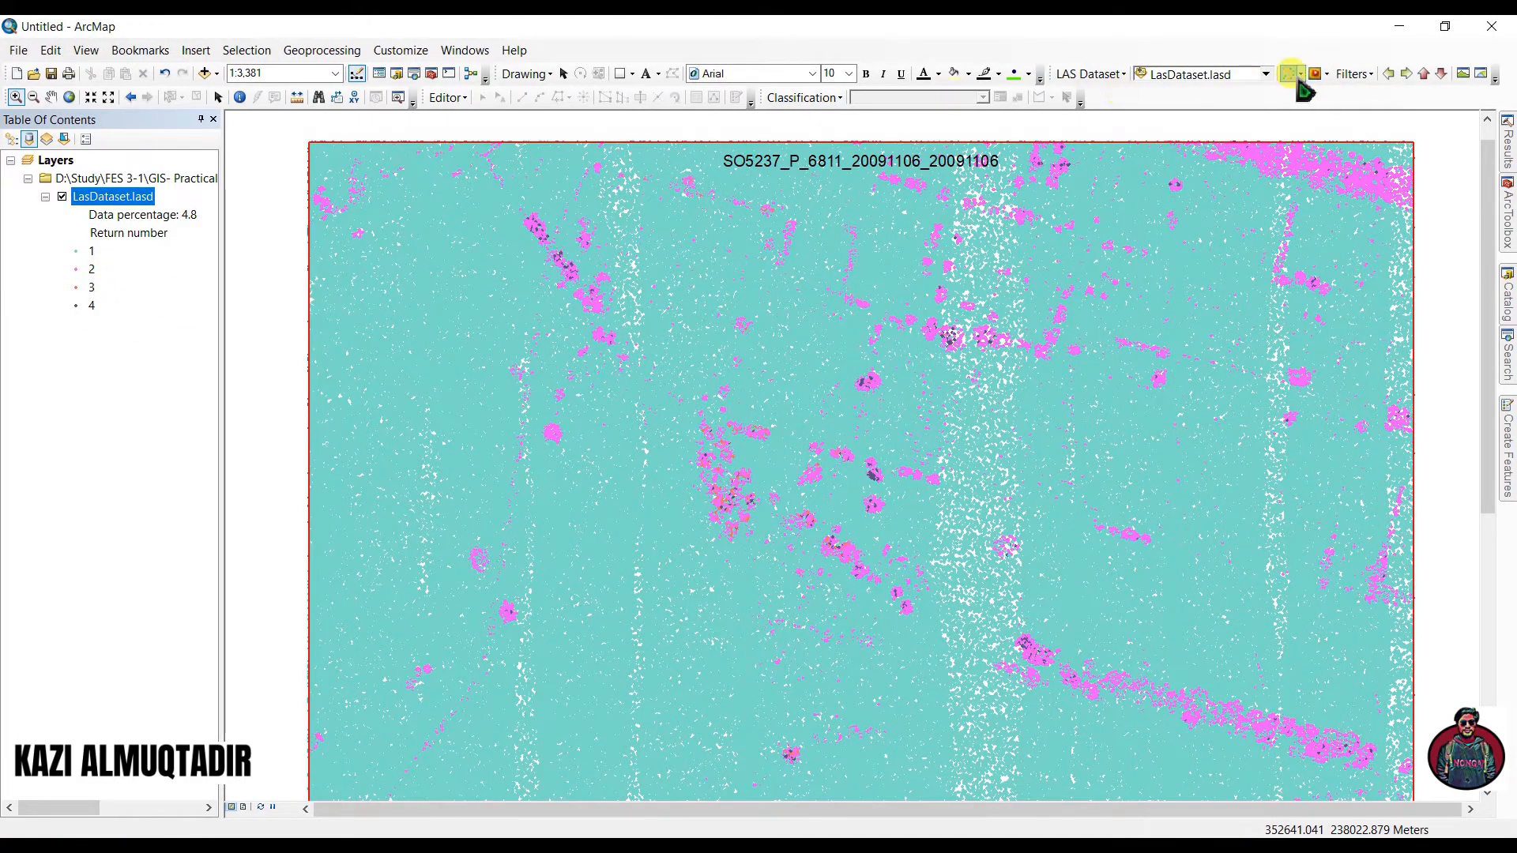
pyautogui.click(1289, 73)
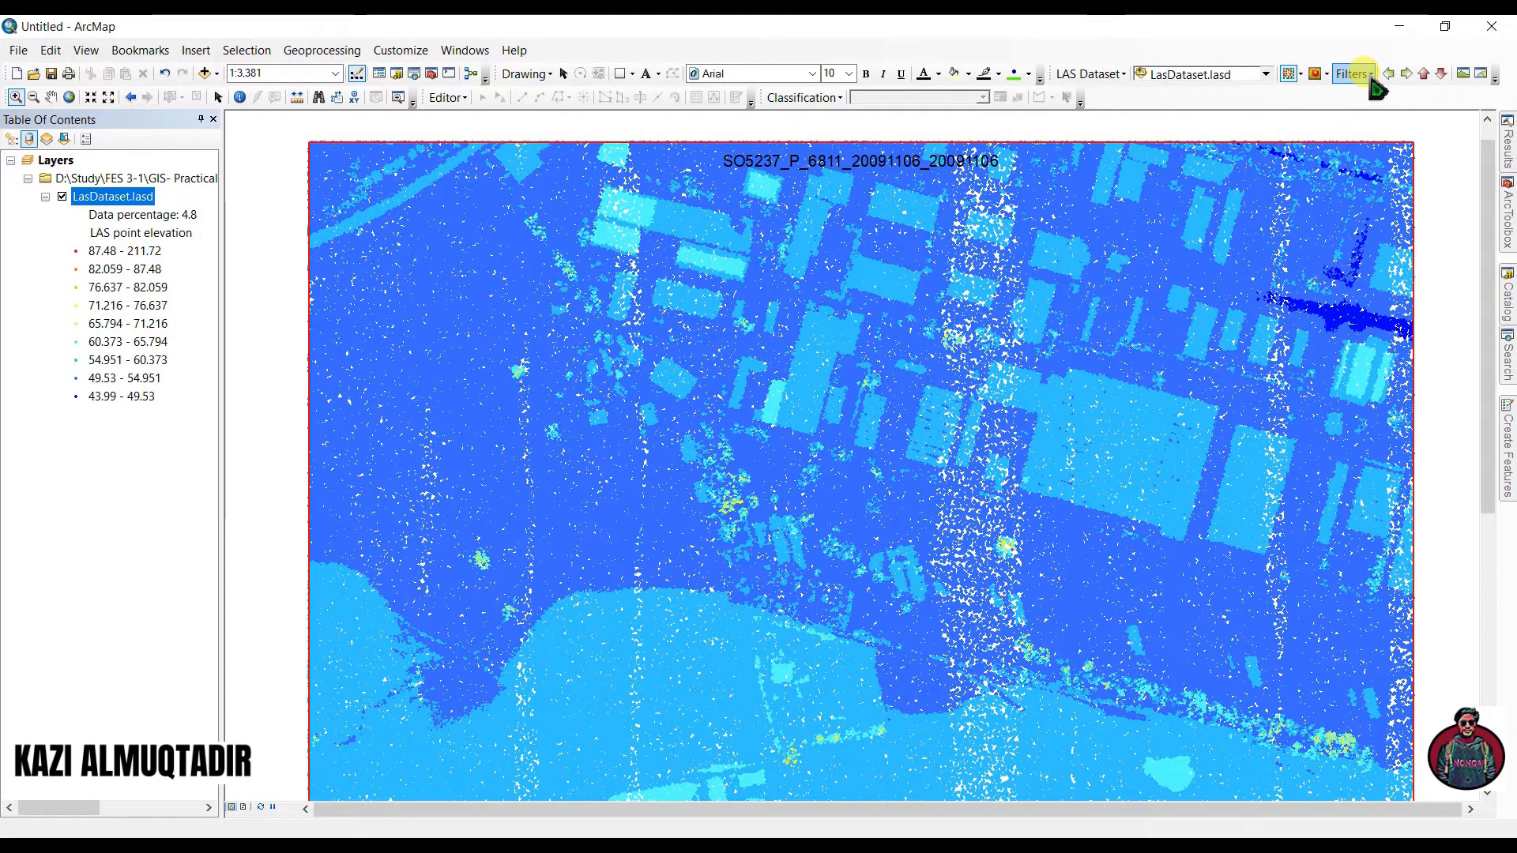
# Filter the LAS points to ground and to non-ground, and restore the display of all points.
pyautogui.click(1373, 75)
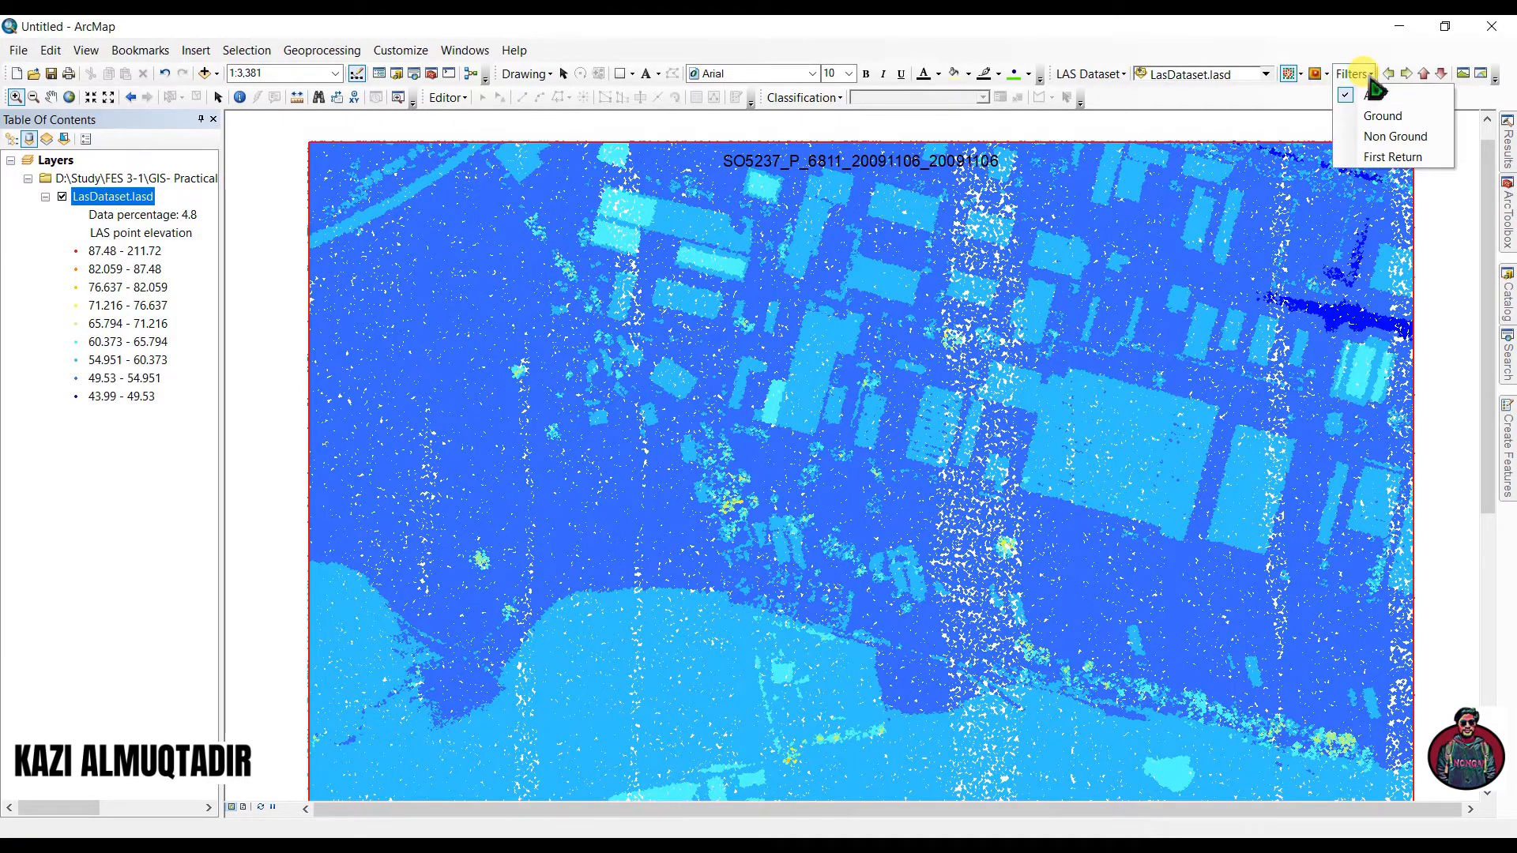
pyautogui.click(1378, 116)
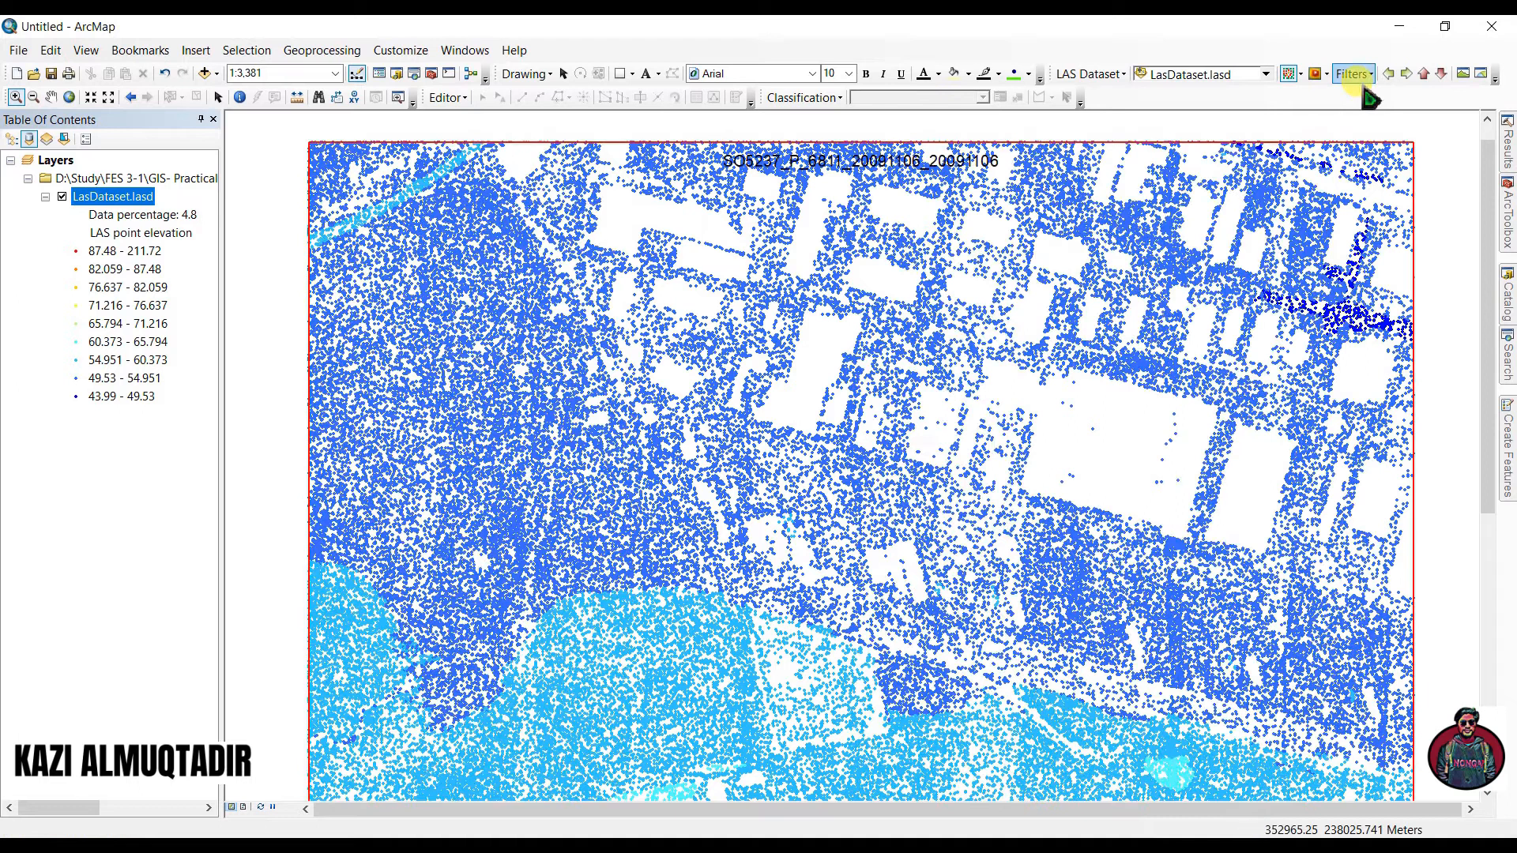
pyautogui.click(1362, 76)
pyautogui.click(1375, 137)
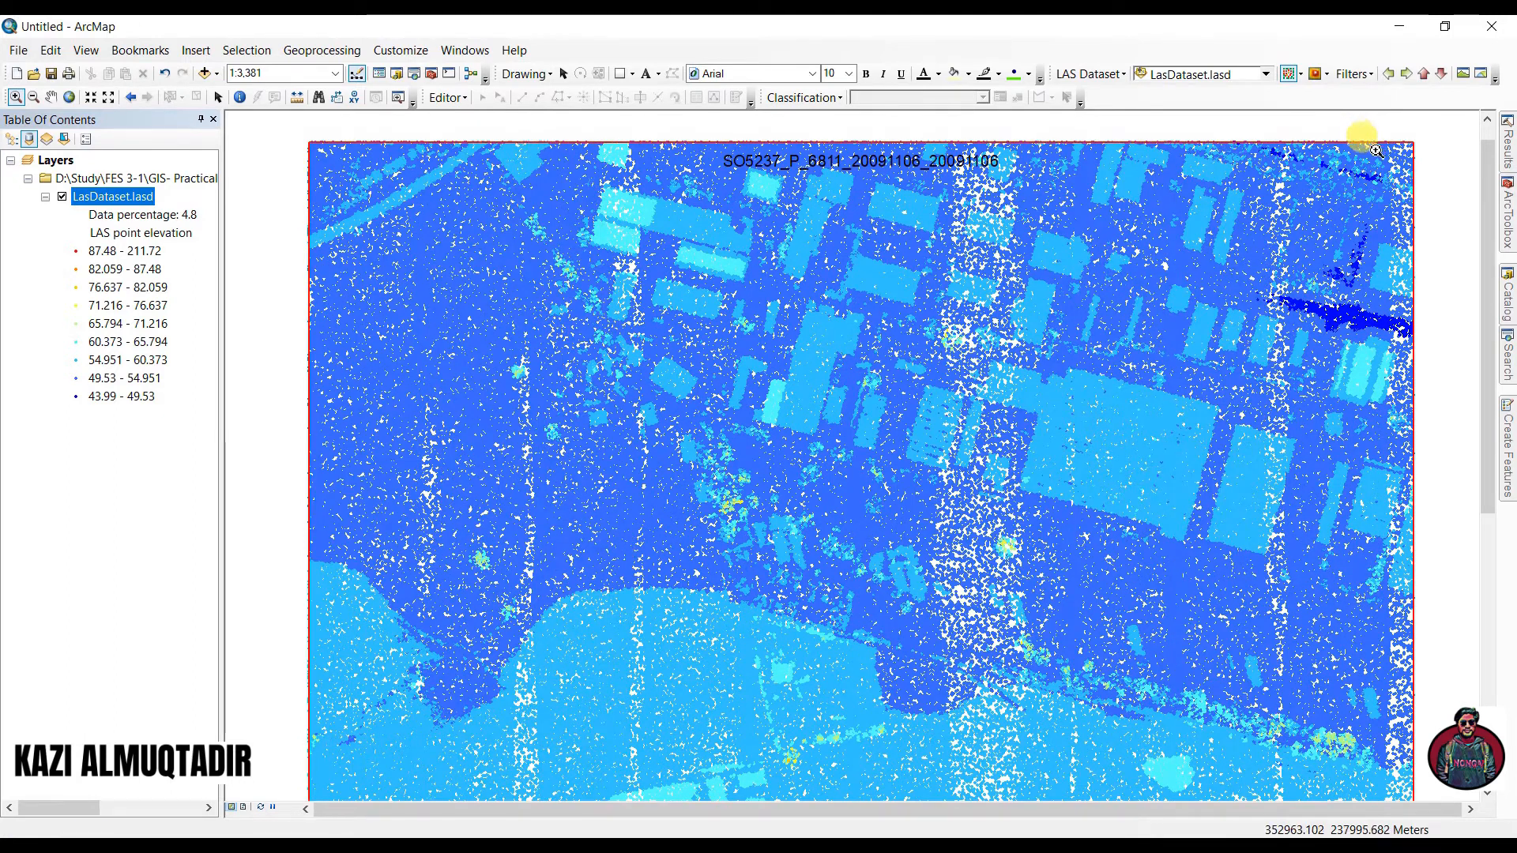
pyautogui.click(1353, 73)
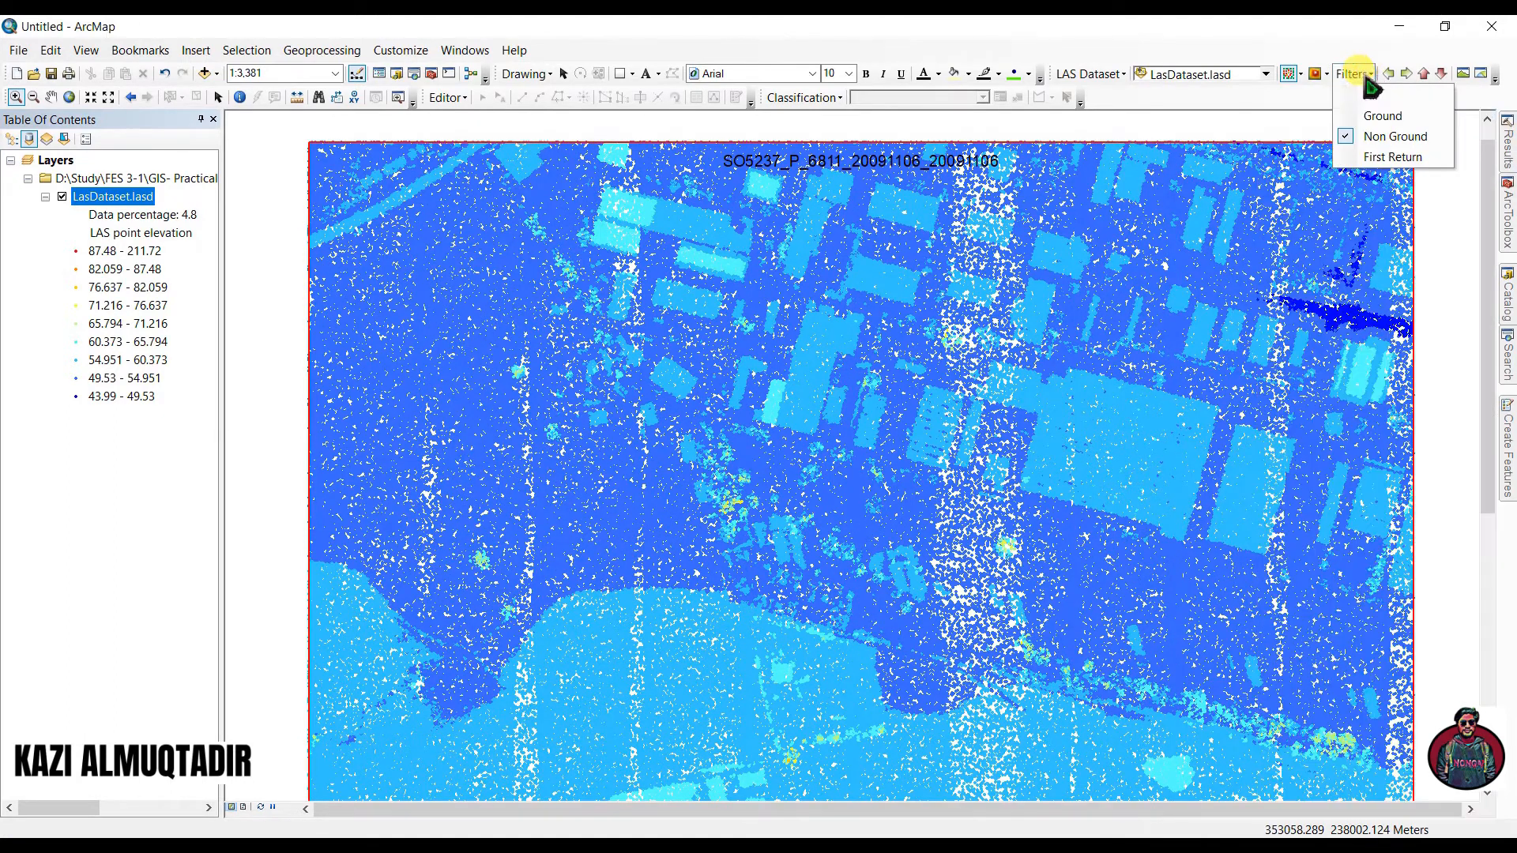
pyautogui.click(1380, 115)
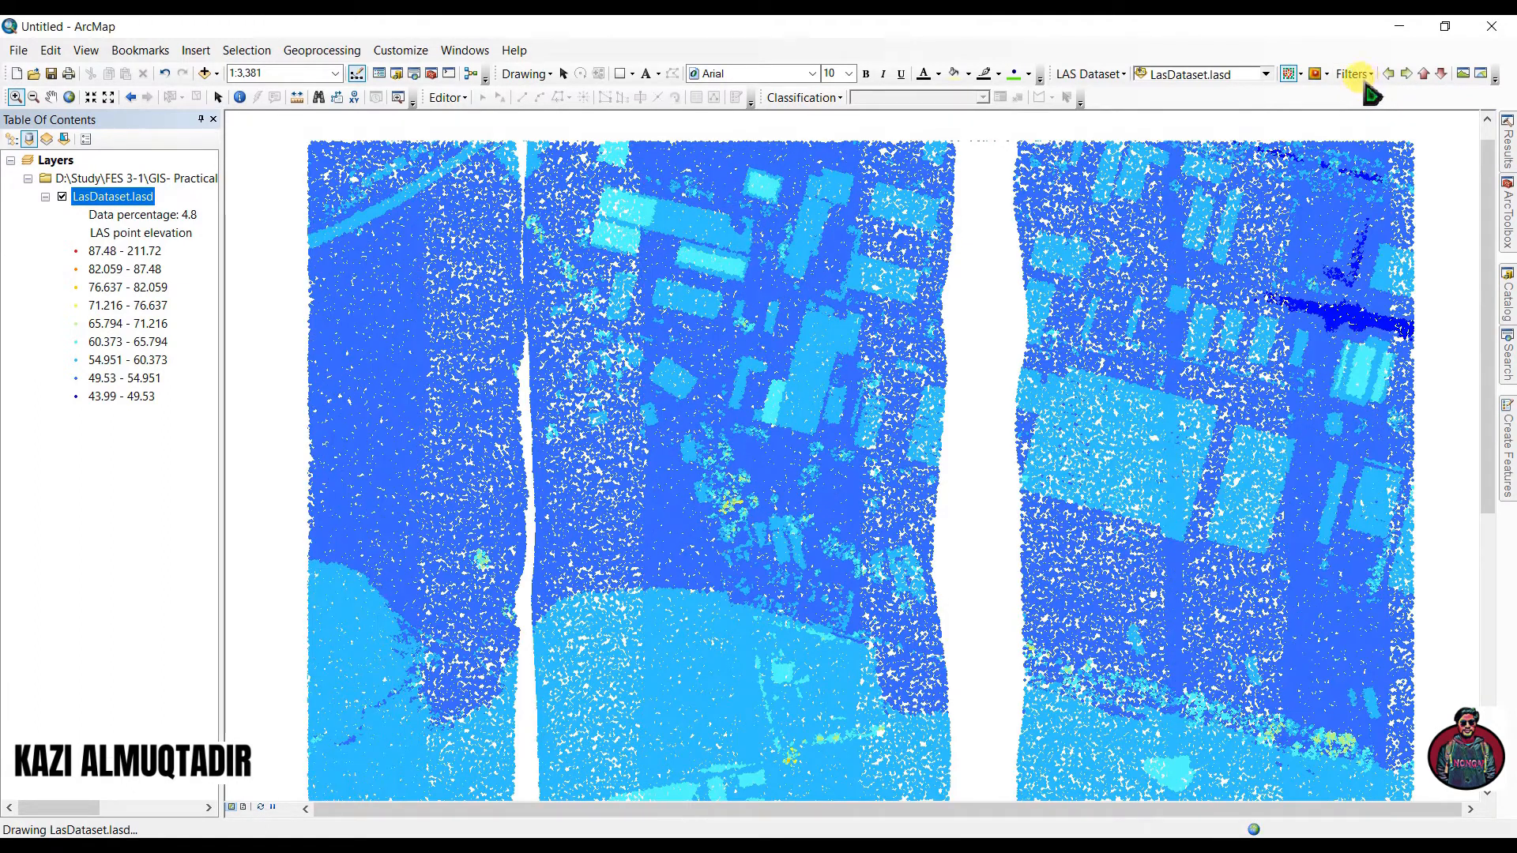
# Display the LAS dataset as a surface symbolized by elevation.
pyautogui.click(1328, 74)
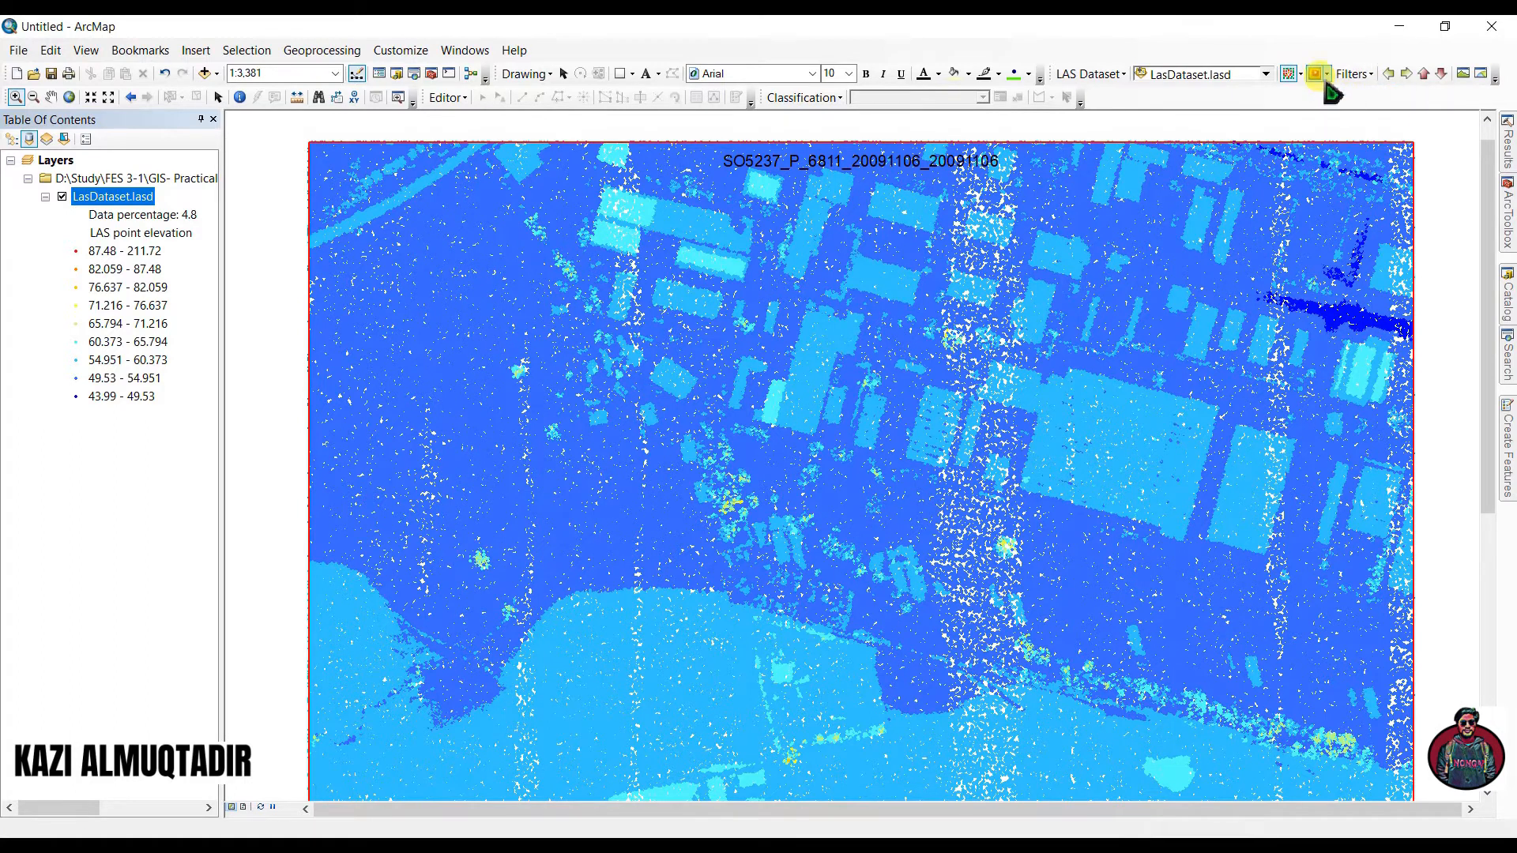
pyautogui.click(1327, 75)
pyautogui.click(1347, 95)
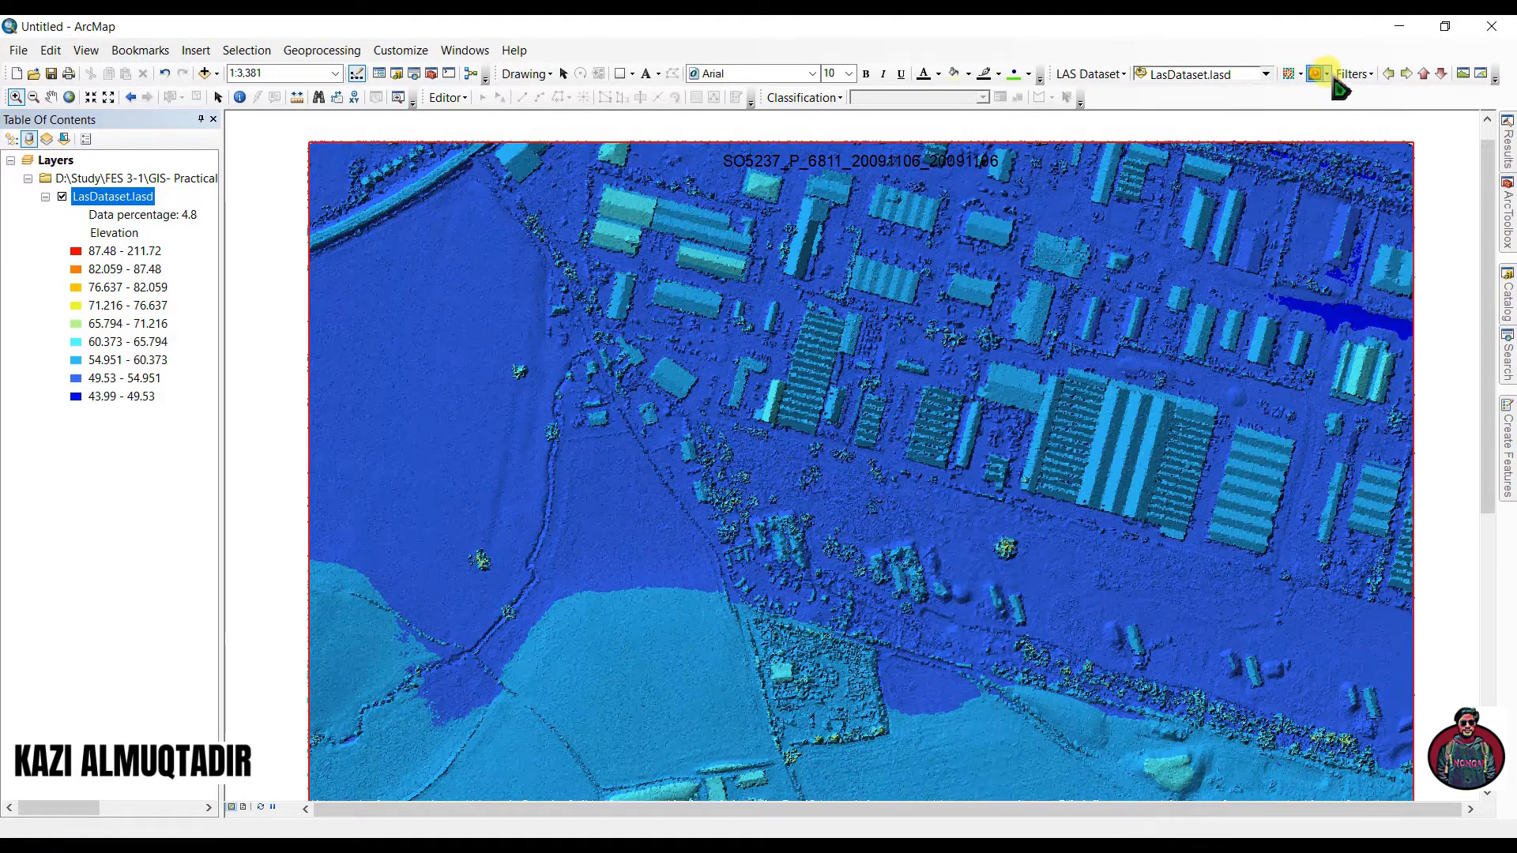
# View the LAS surface symbolized by aspect and by slope, and return it to elevation symbology.
pyautogui.click(1324, 74)
pyautogui.click(1354, 115)
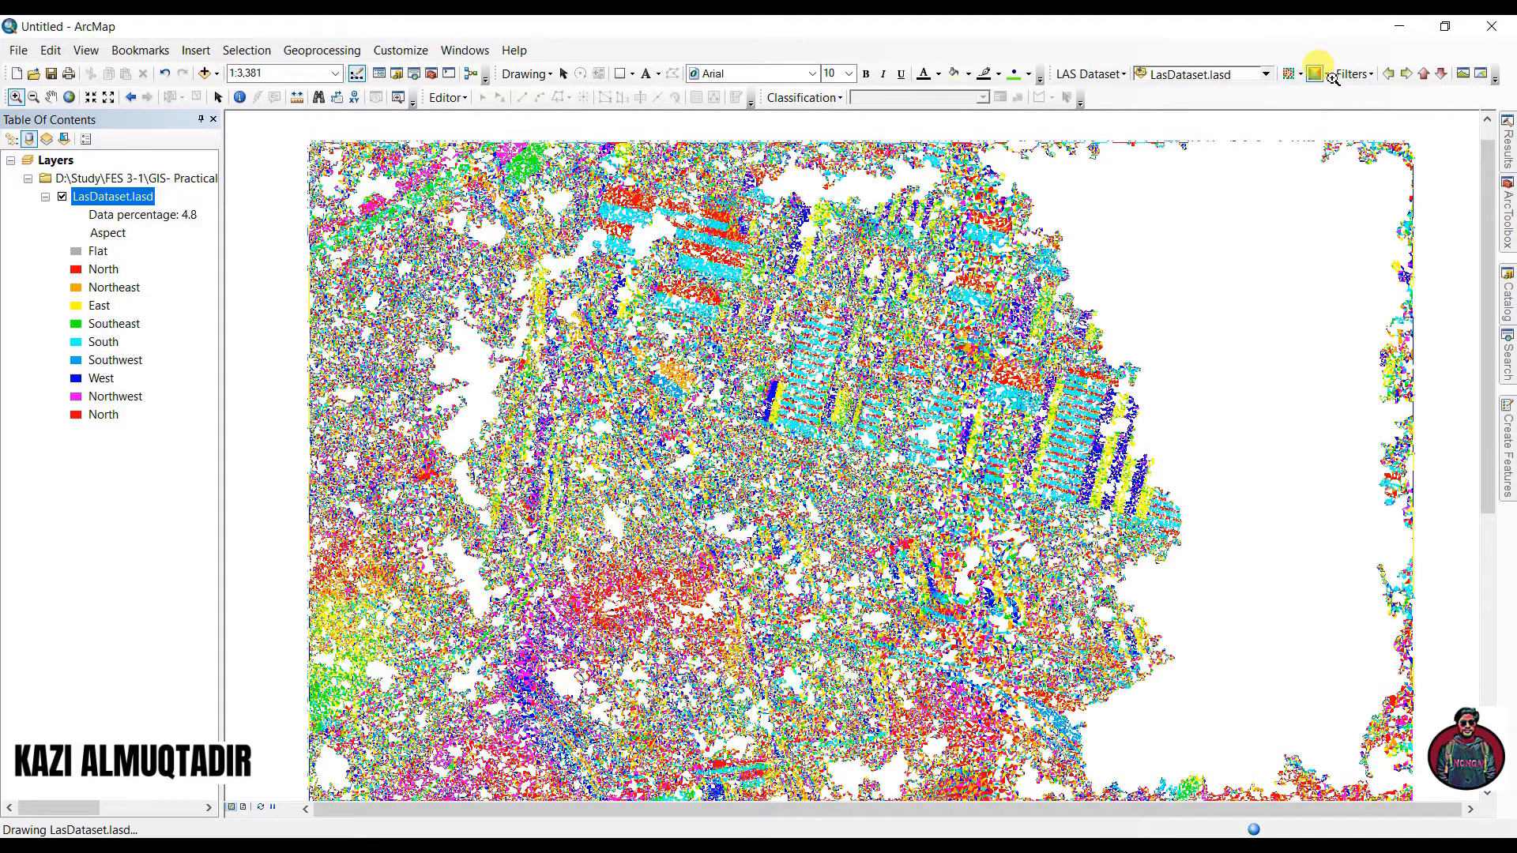
pyautogui.click(1324, 75)
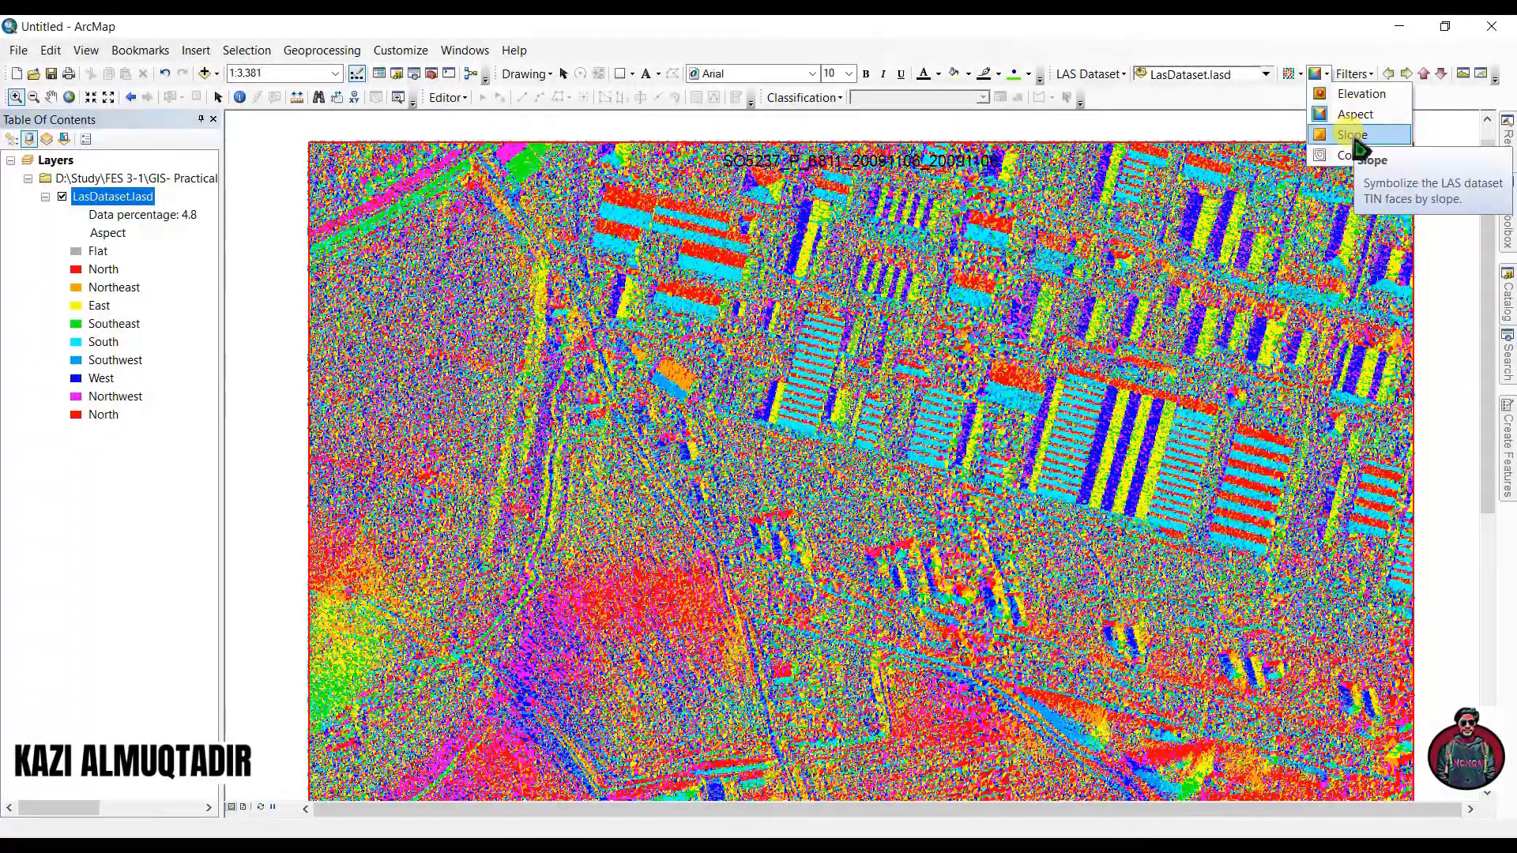
pyautogui.click(1352, 136)
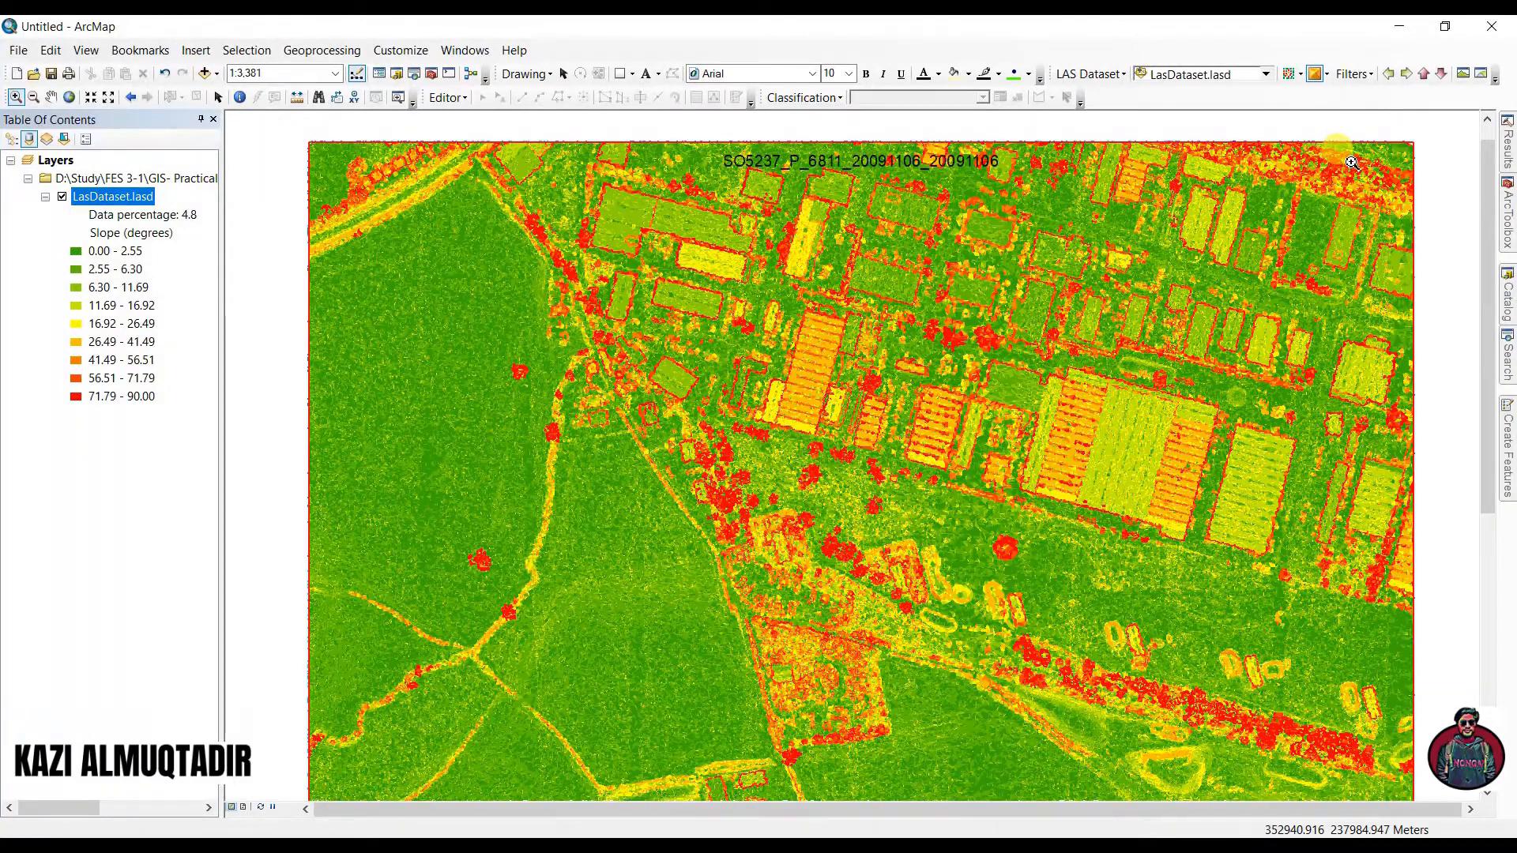
pyautogui.click(1327, 74)
pyautogui.click(1343, 93)
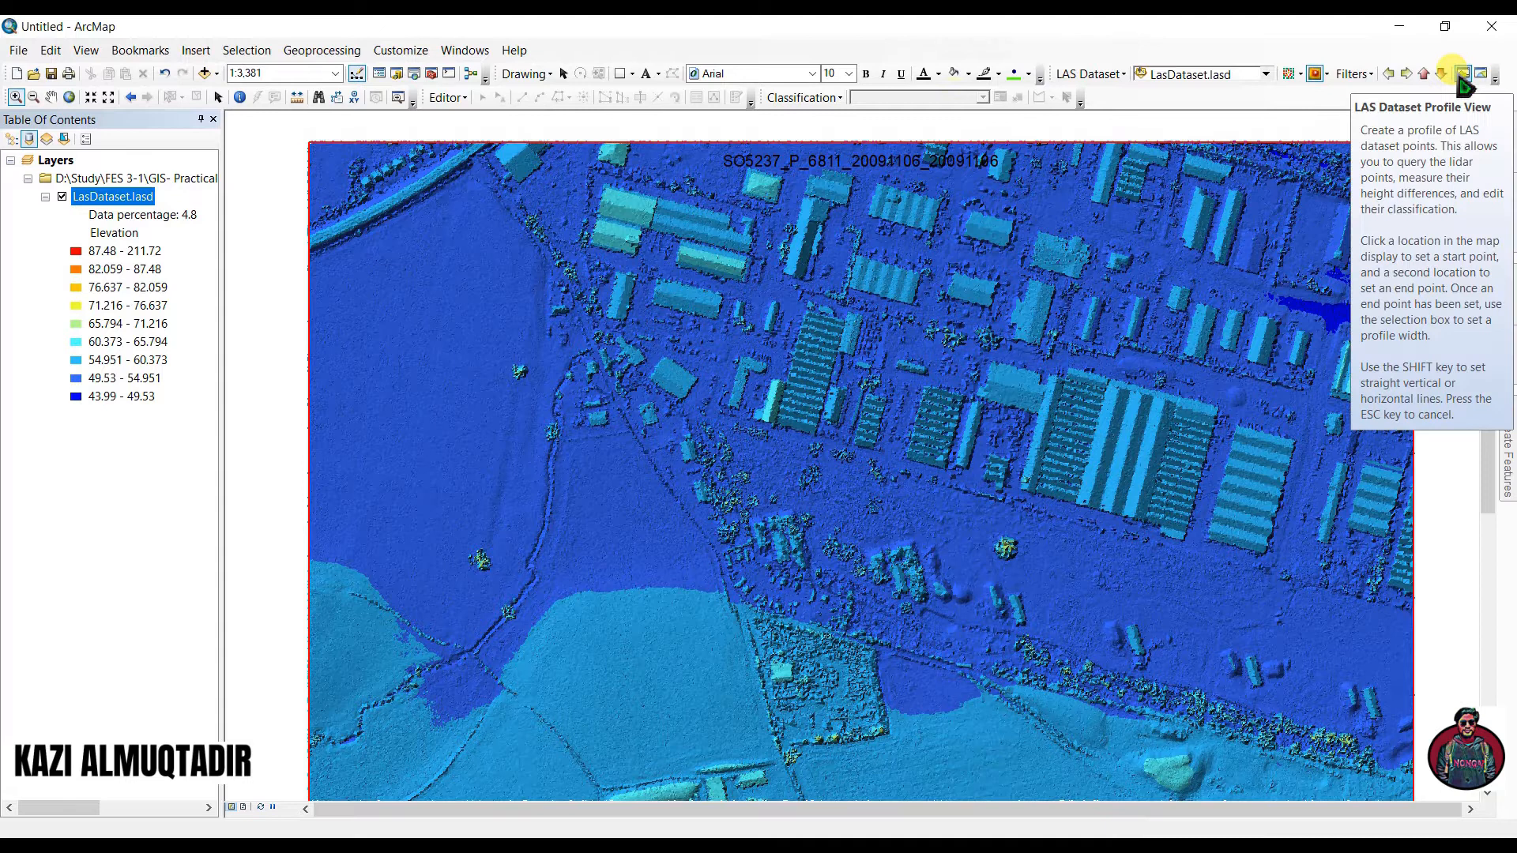
# Create a LAS profile about 158 m long and 10 m wide from the isolated tree south of the buildings toward the northwest.
pyautogui.click(1462, 75)
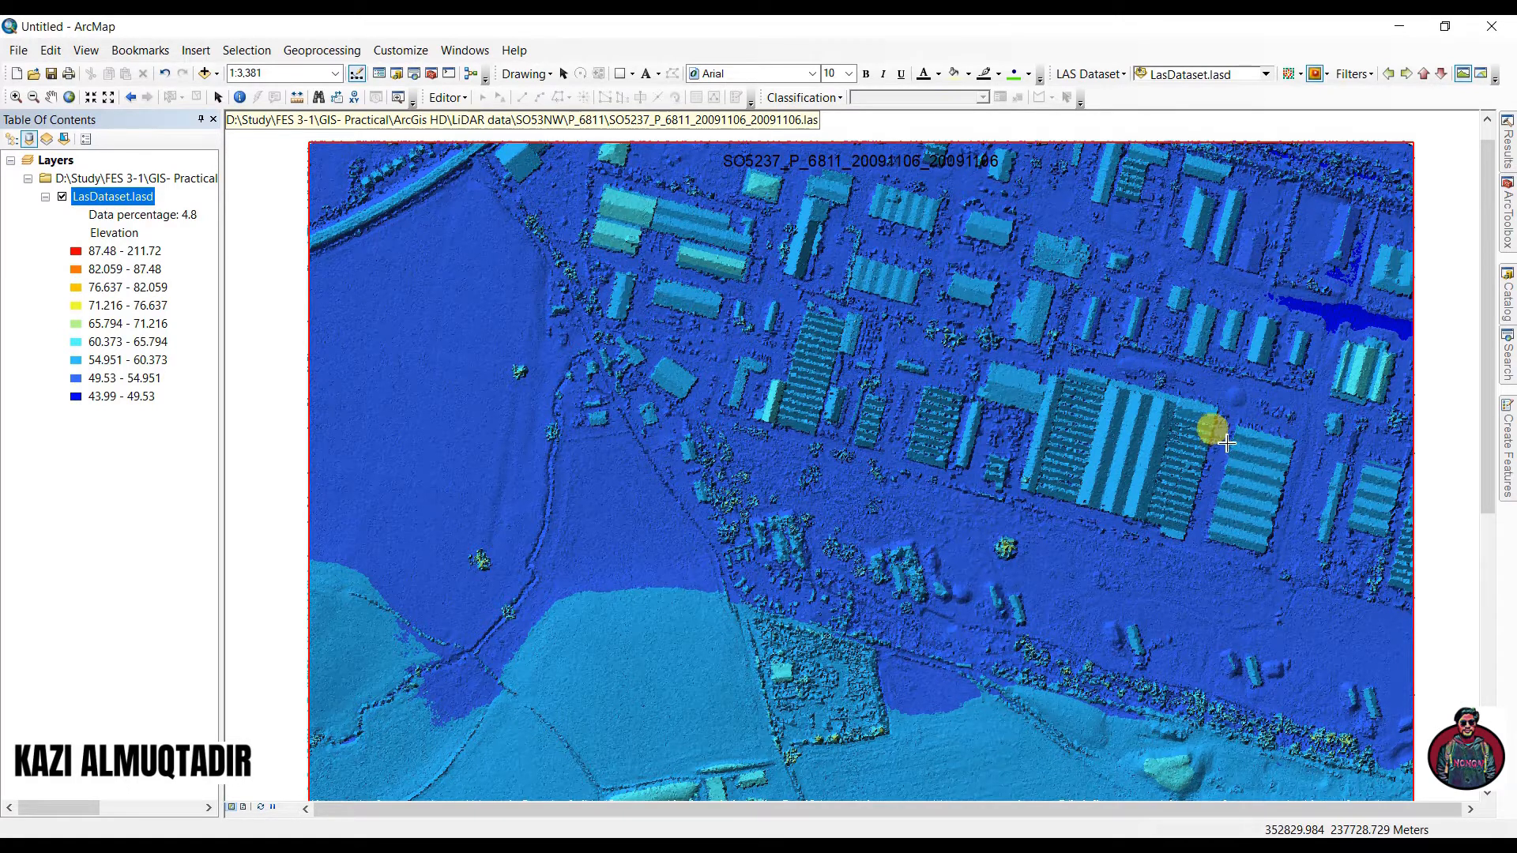
pyautogui.click(1010, 564)
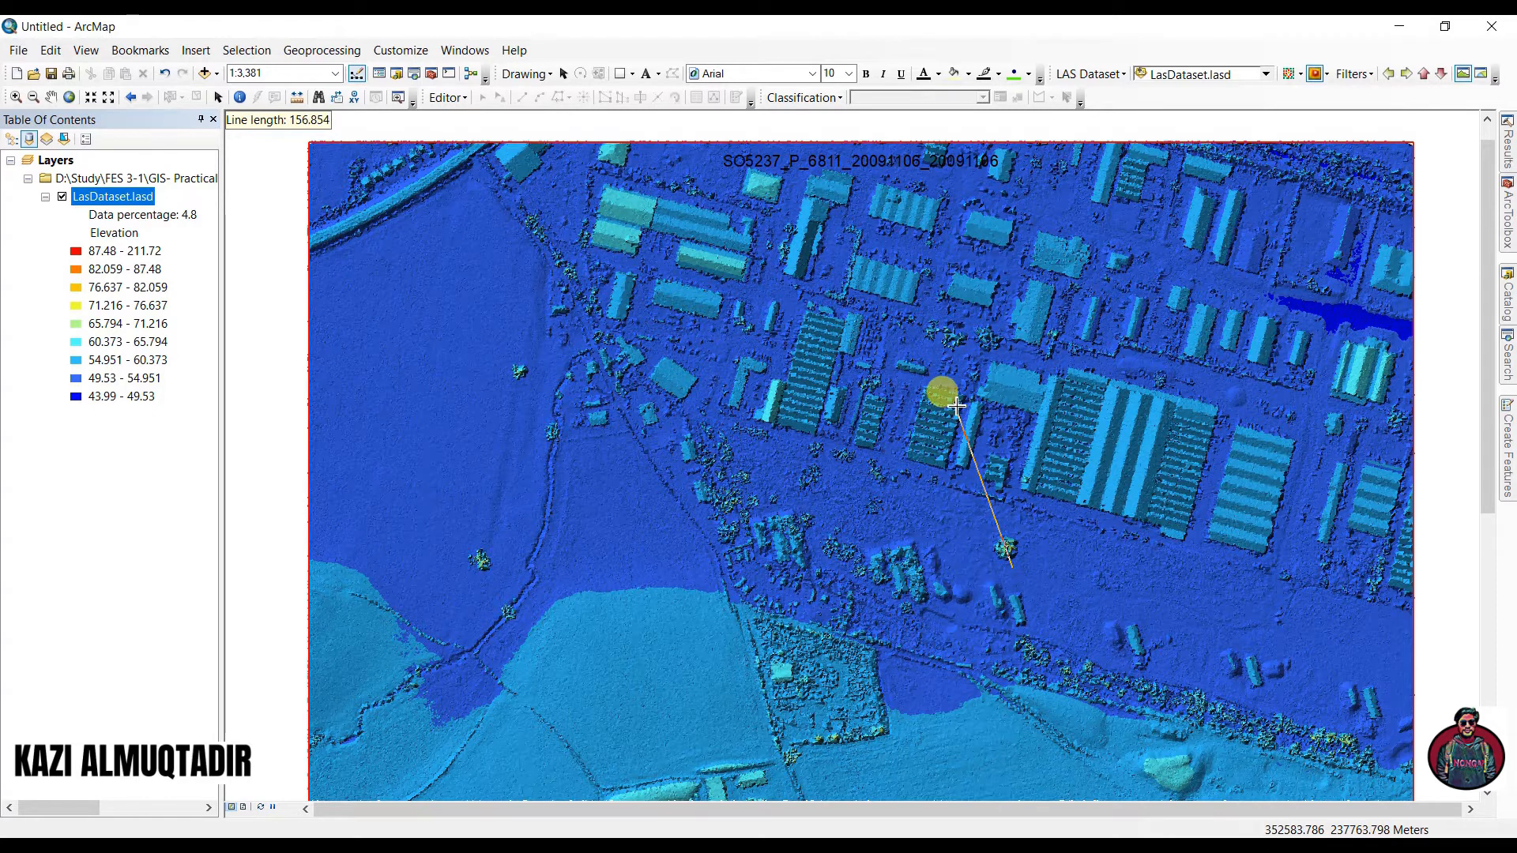
pyautogui.click(956, 406)
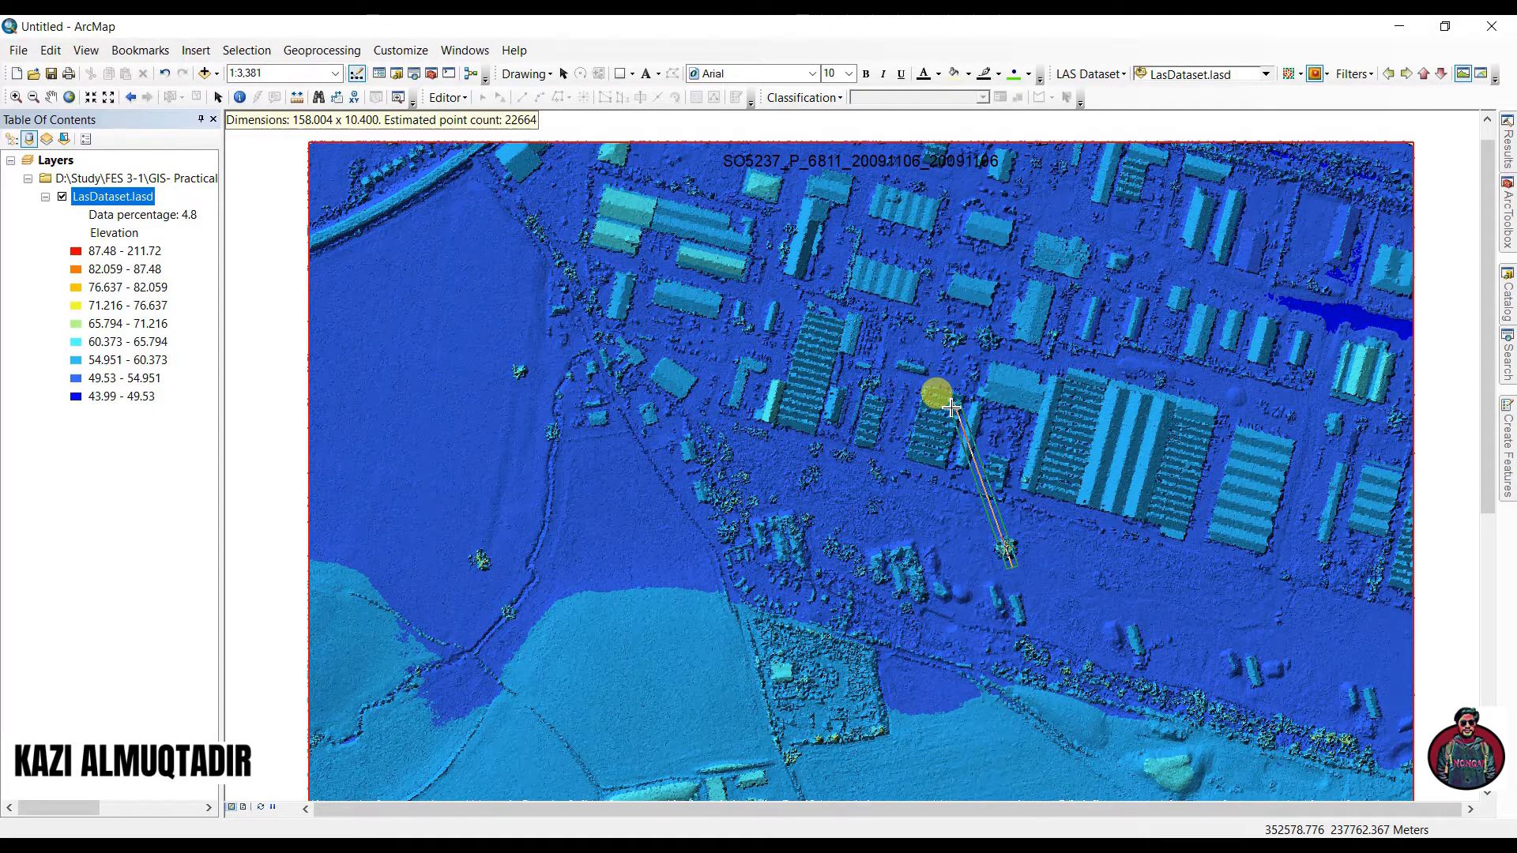
pyautogui.click(950, 408)
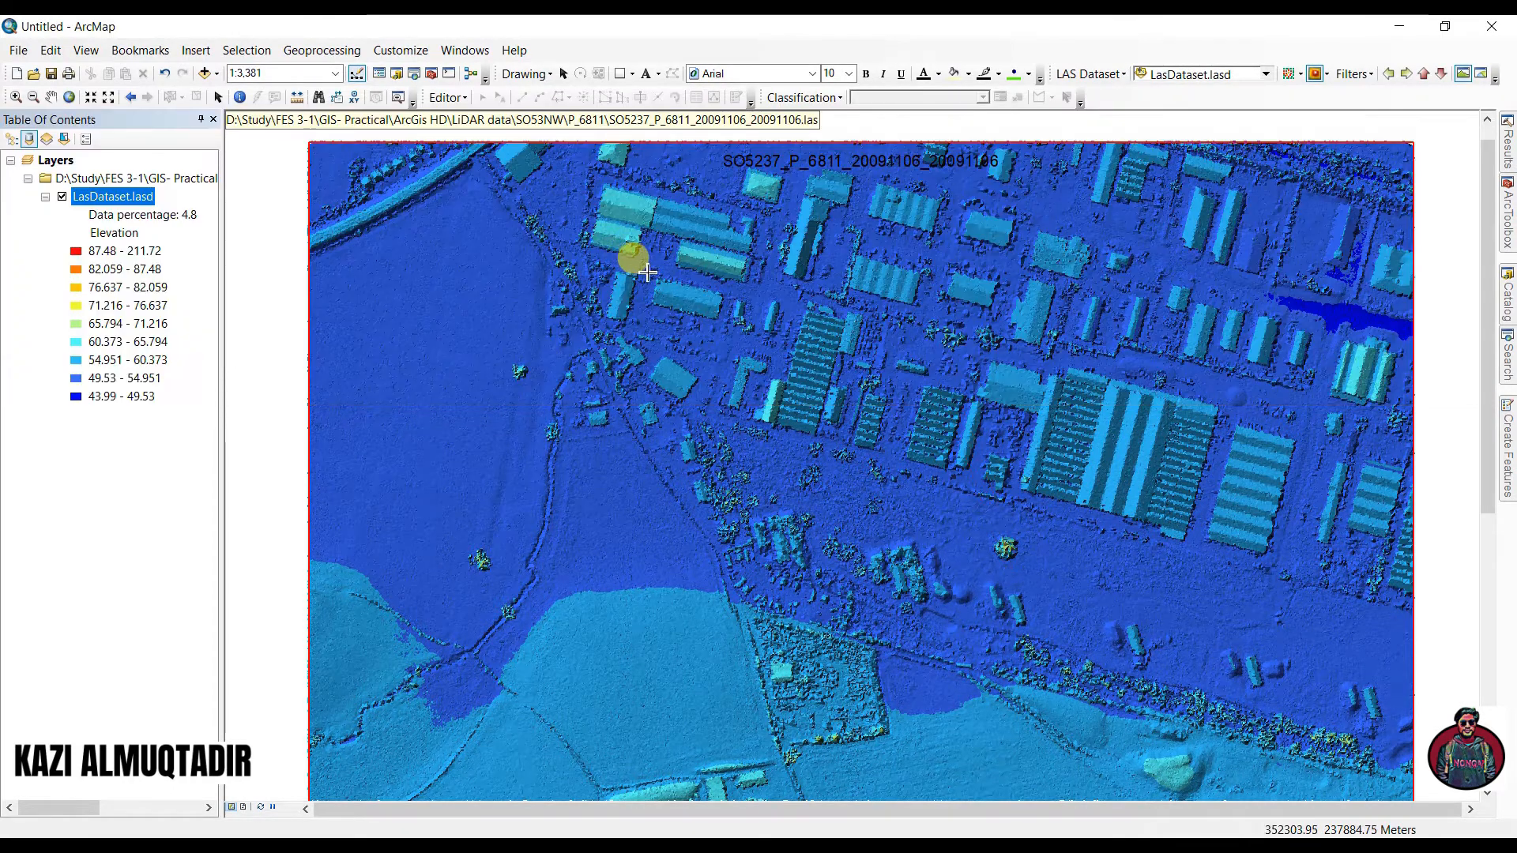
# View a LAS profile about 42 m long between the two small buildings in the northwest, and close it.
pyautogui.click(648, 270)
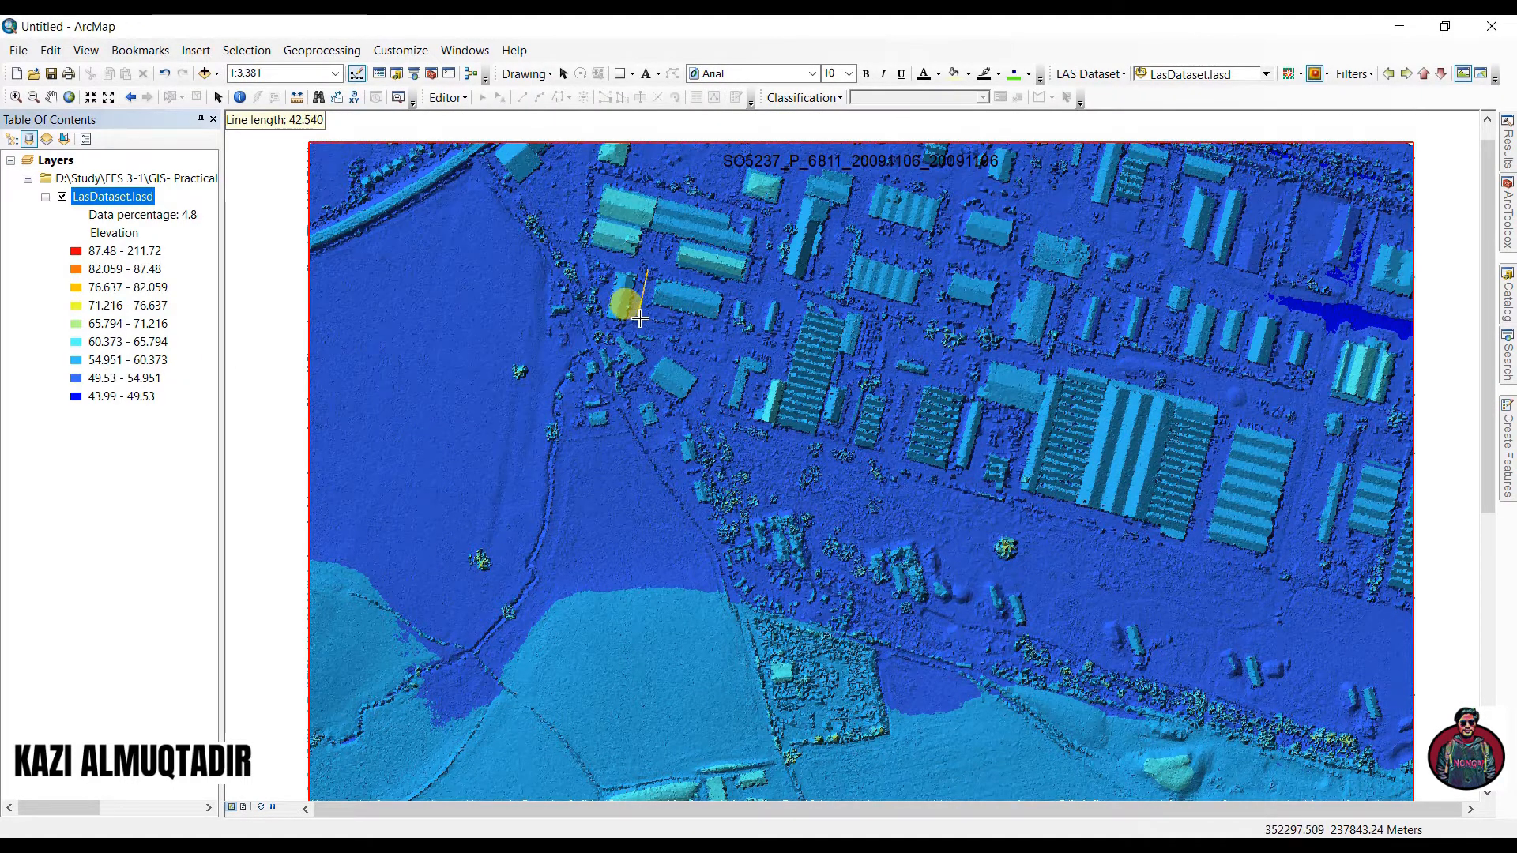
pyautogui.click(639, 316)
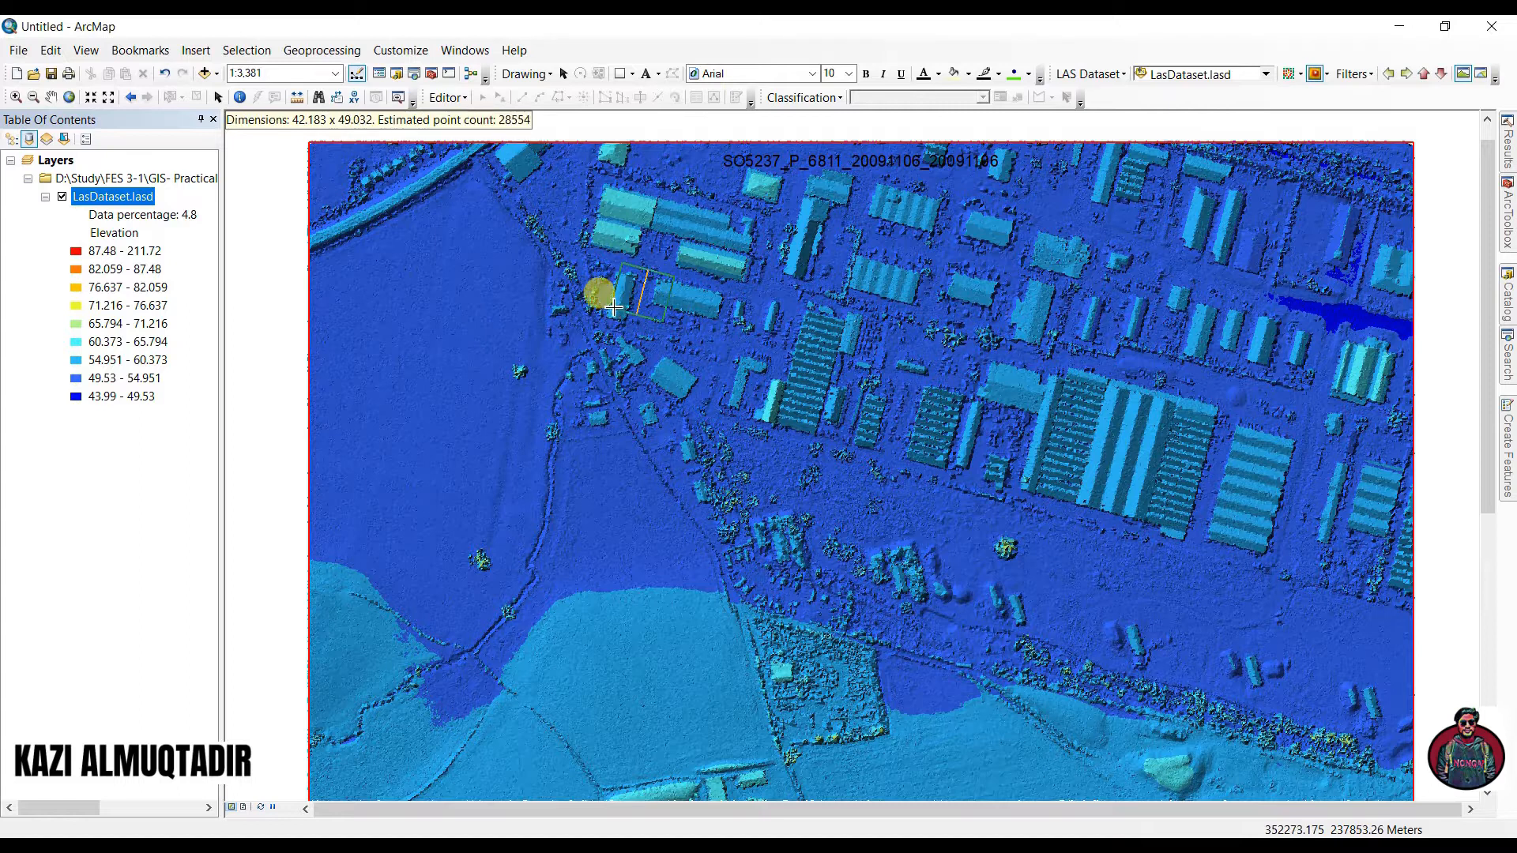
pyautogui.click(616, 319)
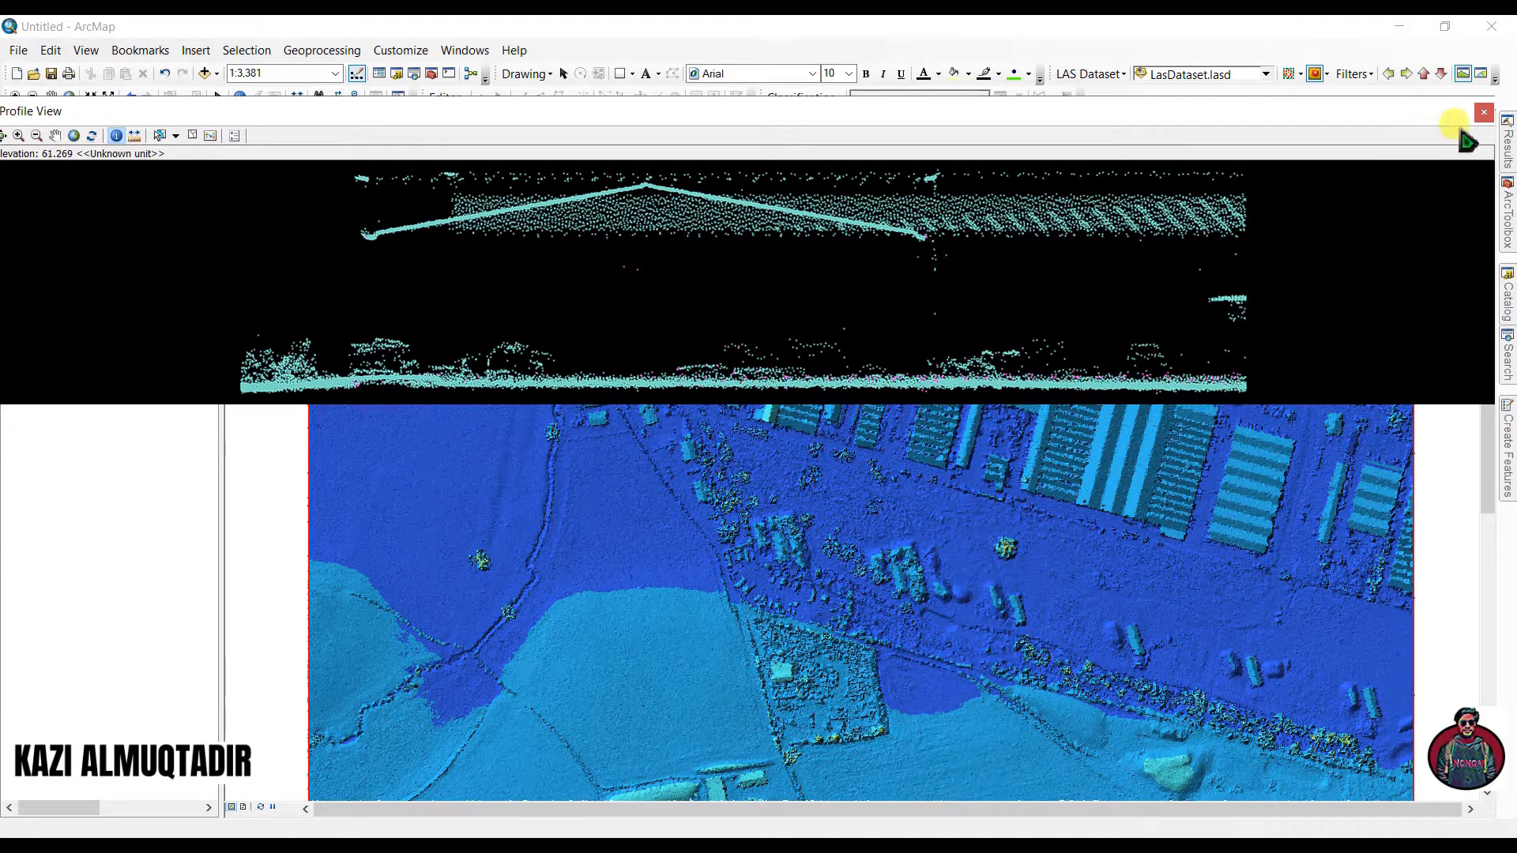
pyautogui.click(1483, 112)
# View a narrow LAS profile about 135 m long lengthwise through the ridged-roof building near the tile's centre, and close it.
pyautogui.moveTo(837, 303); pyautogui.dragTo(800, 447)
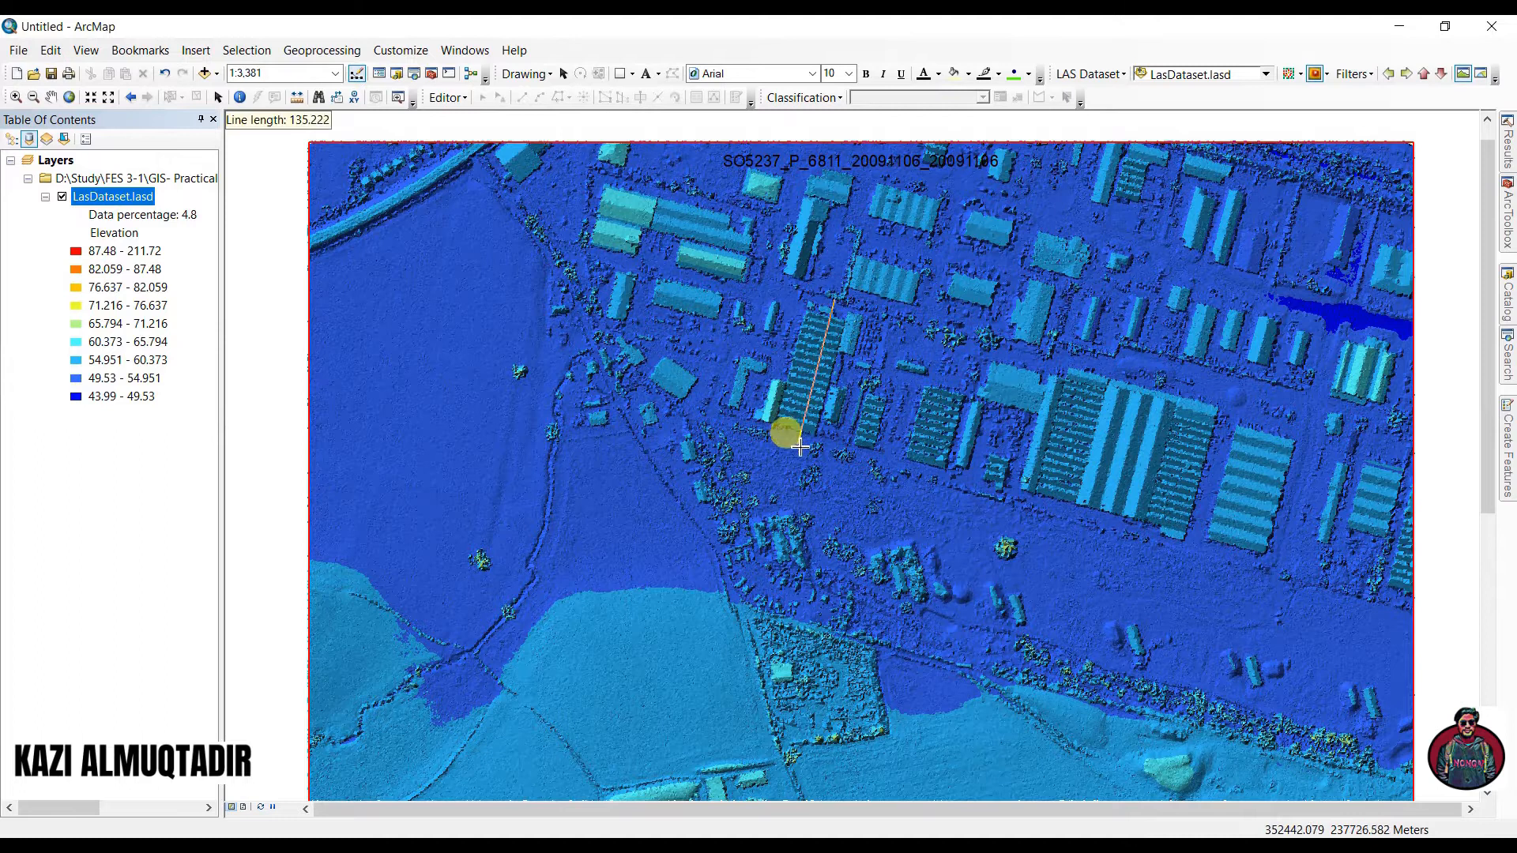
pyautogui.click(800, 447)
pyautogui.click(790, 443)
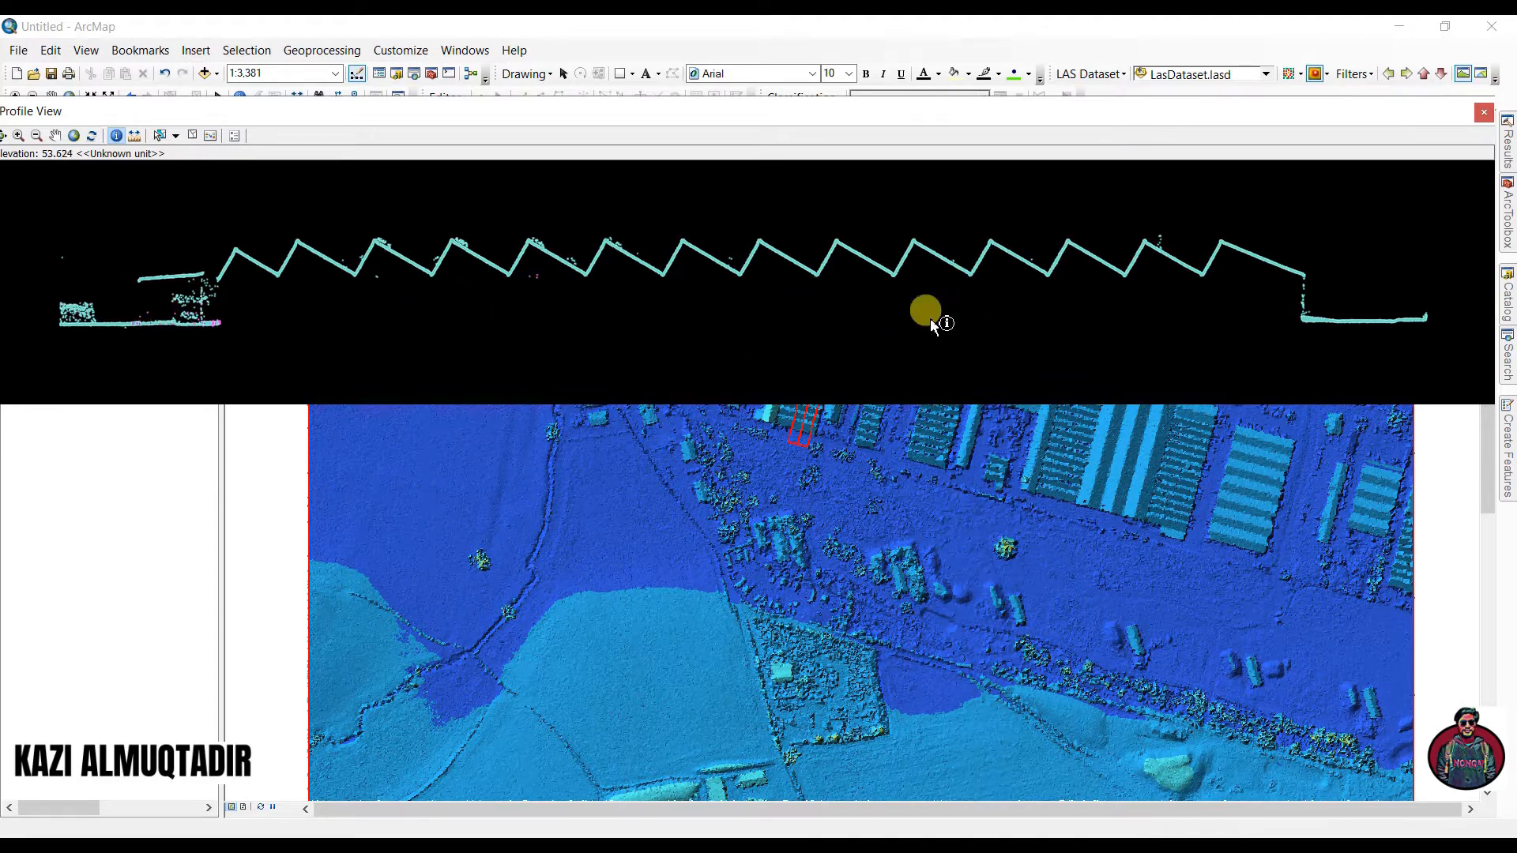
pyautogui.click(1484, 113)
# Create a LAS profile along the diagonal row of trees at the northwest edge of the built-up area.
pyautogui.click(581, 278)
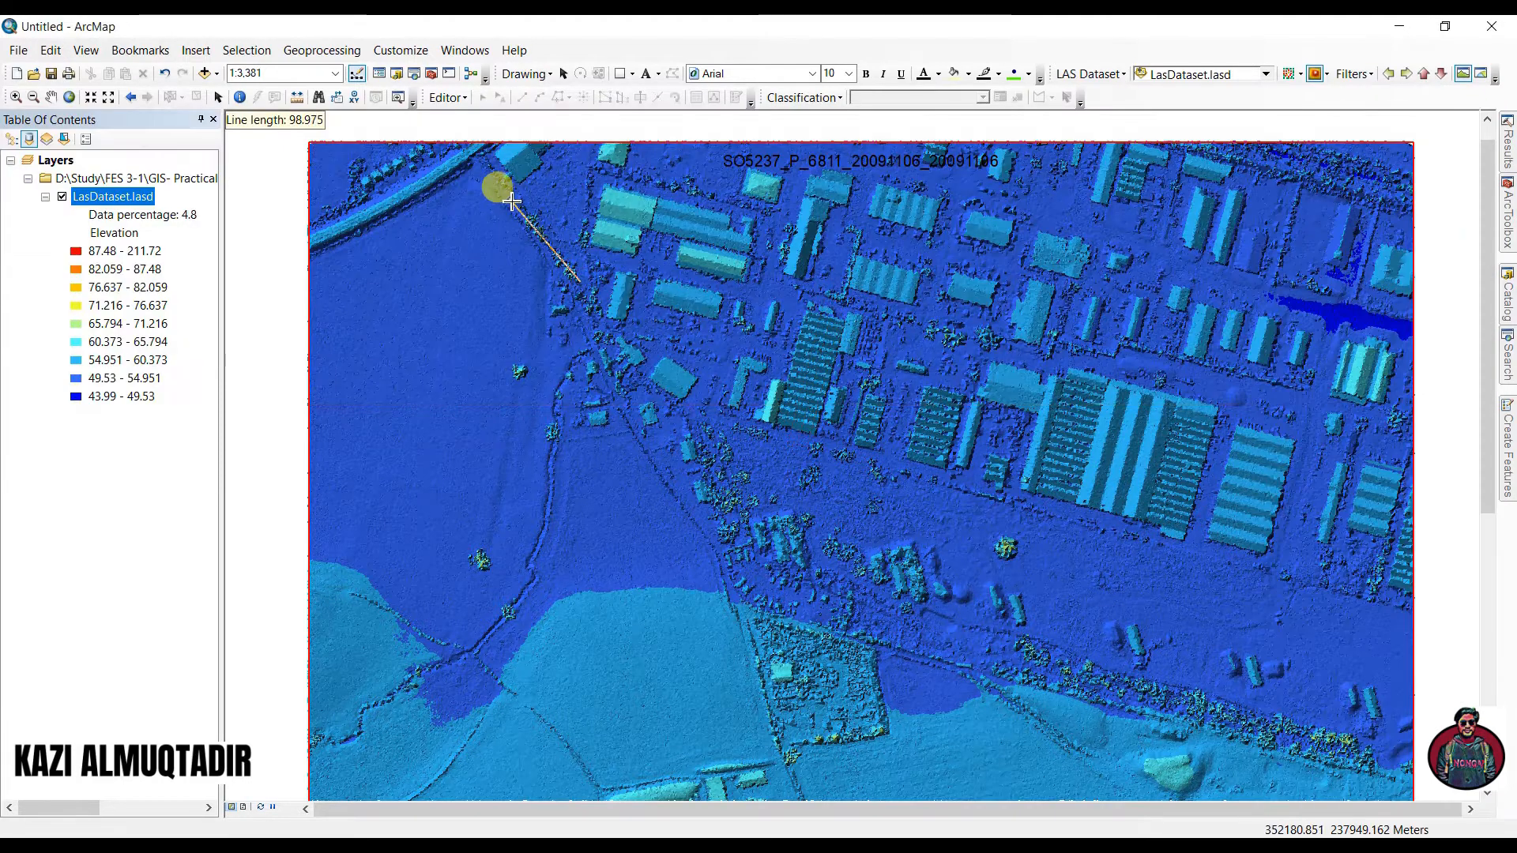
pyautogui.click(501, 188)
pyautogui.click(503, 209)
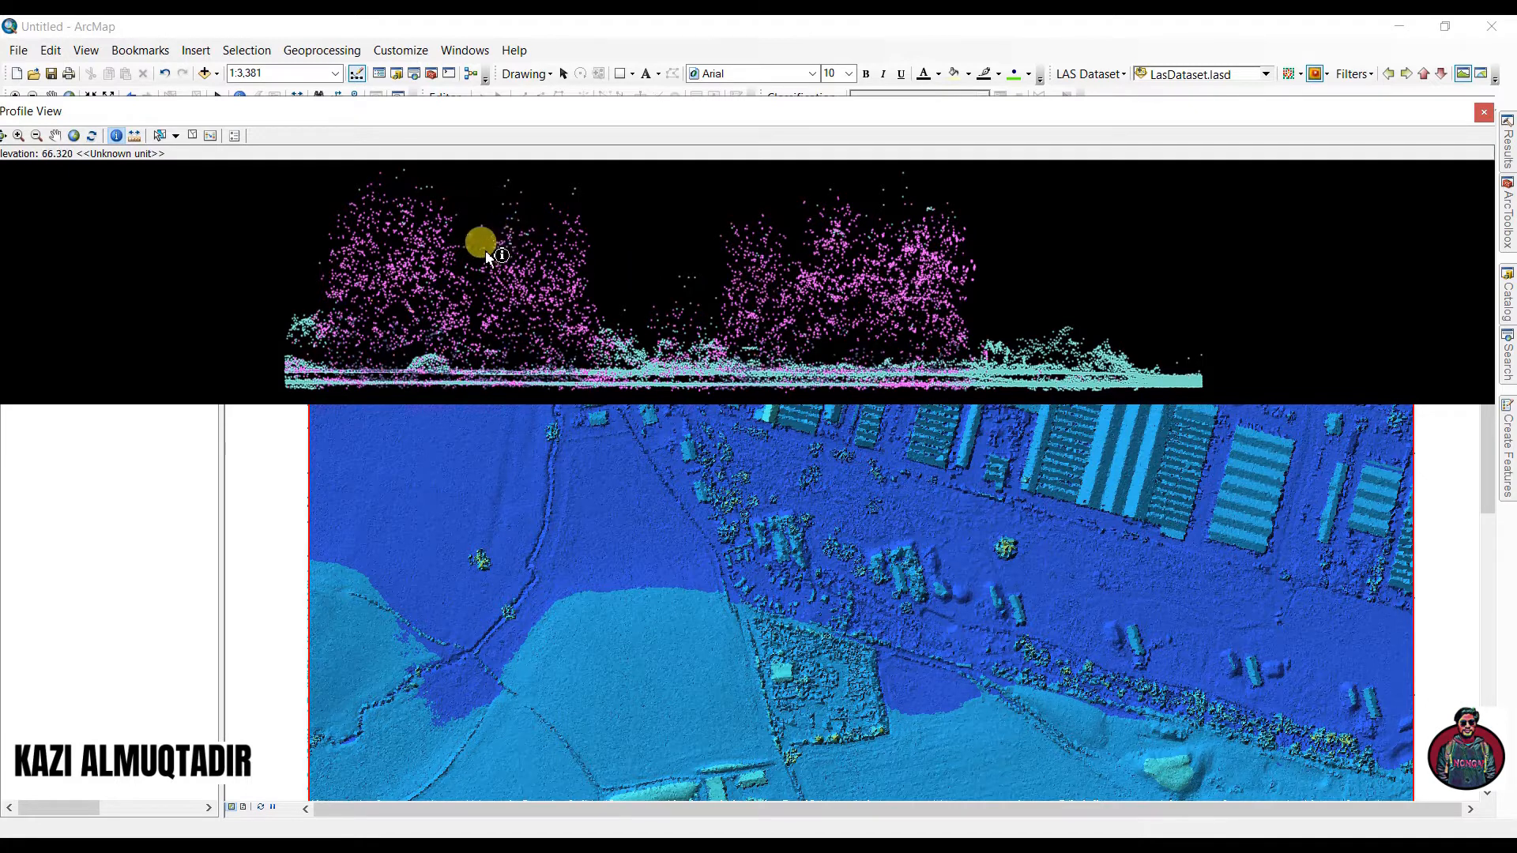
# Examine the tree canopy closely in the profile, restore its full extent, and identify one canopy point's attributes.
pyautogui.click(19, 136)
pyautogui.moveTo(360, 250); pyautogui.dragTo(445, 328)
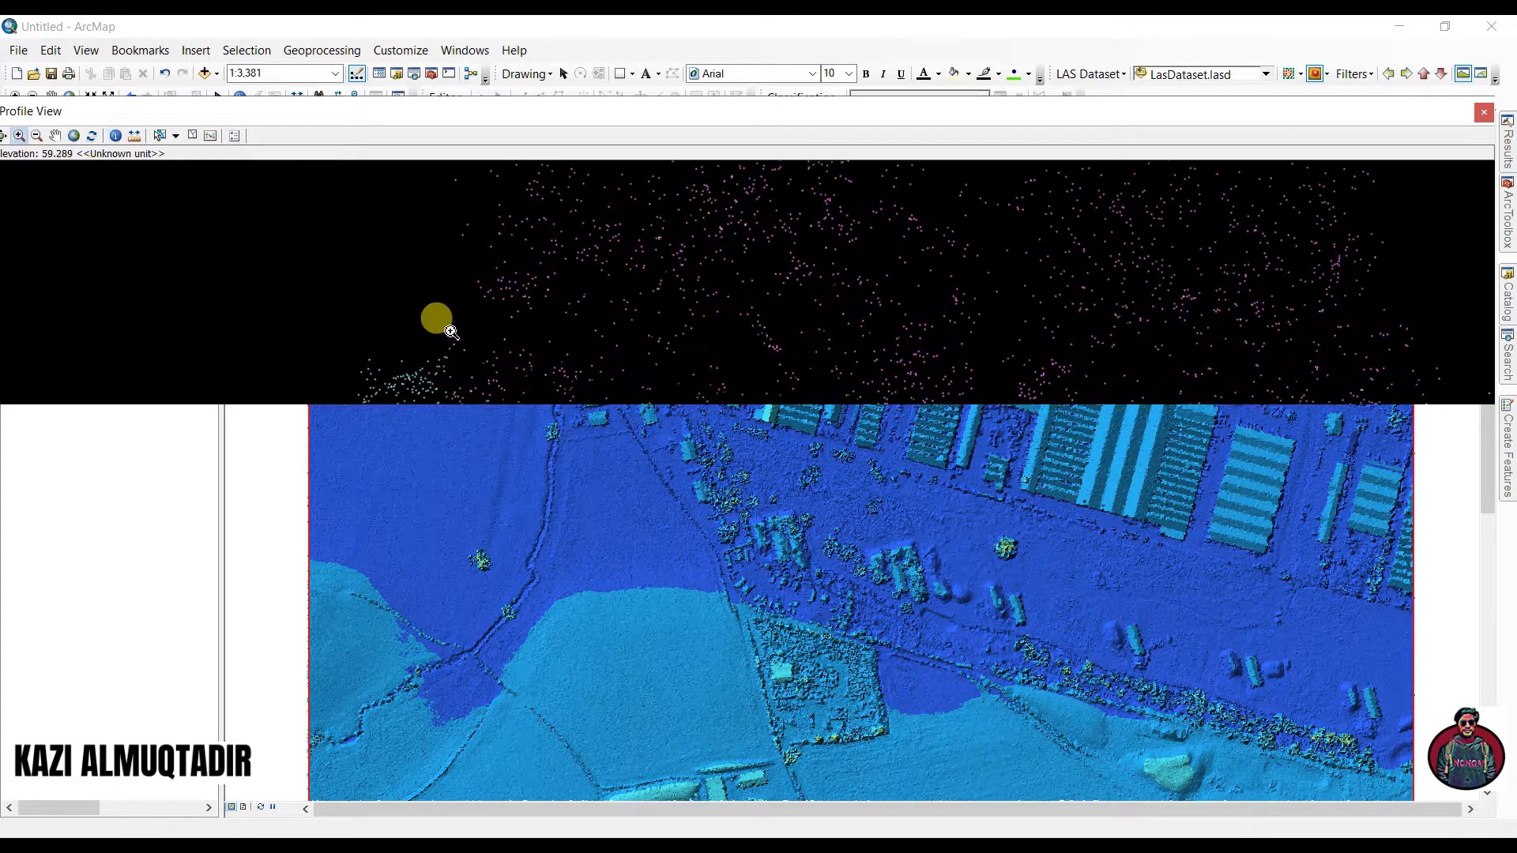
pyautogui.click(74, 136)
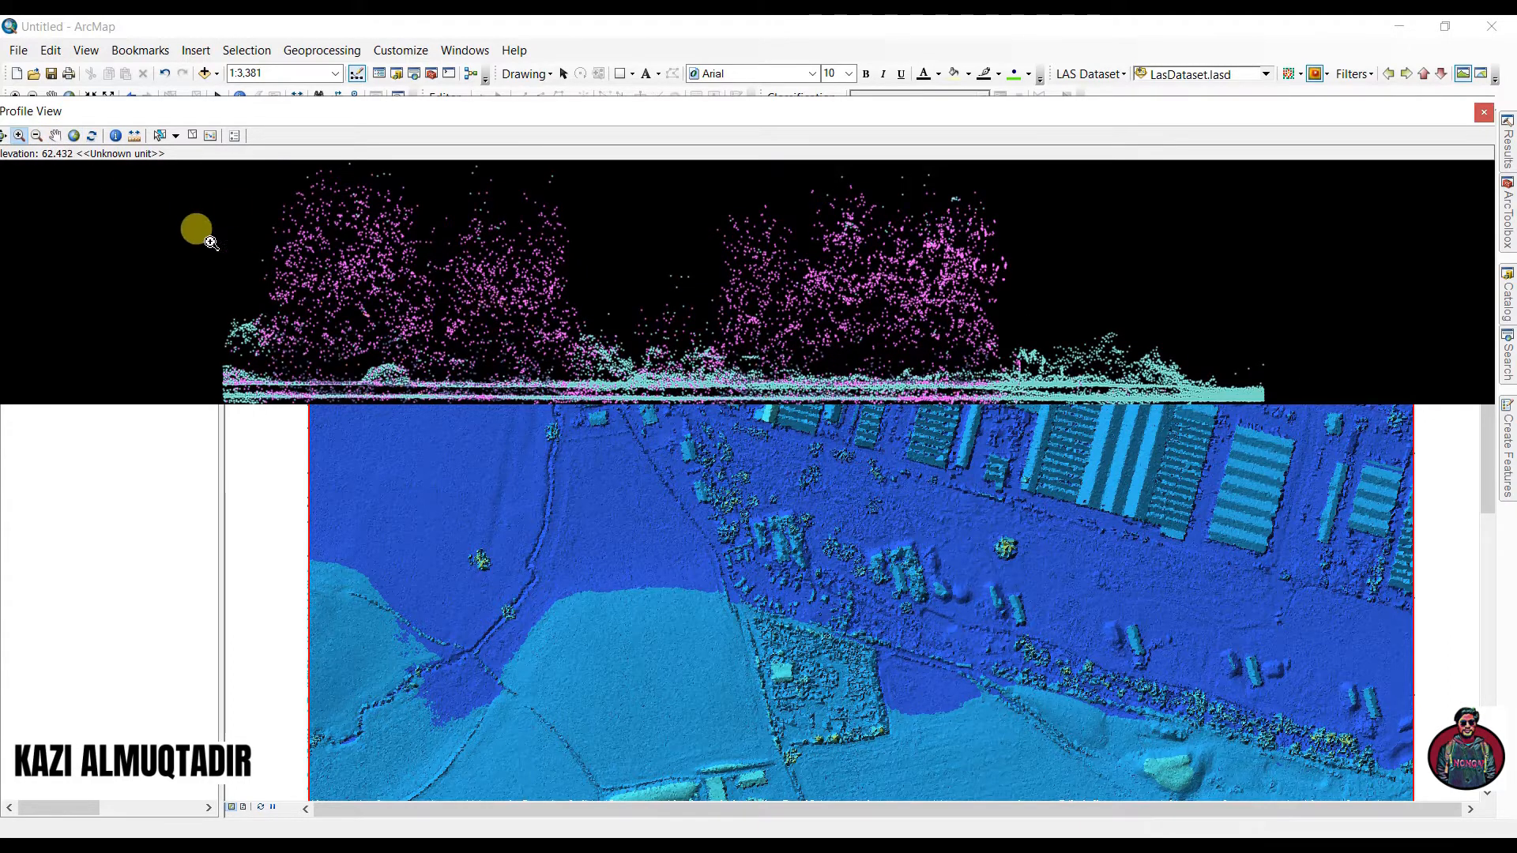
pyautogui.click(116, 136)
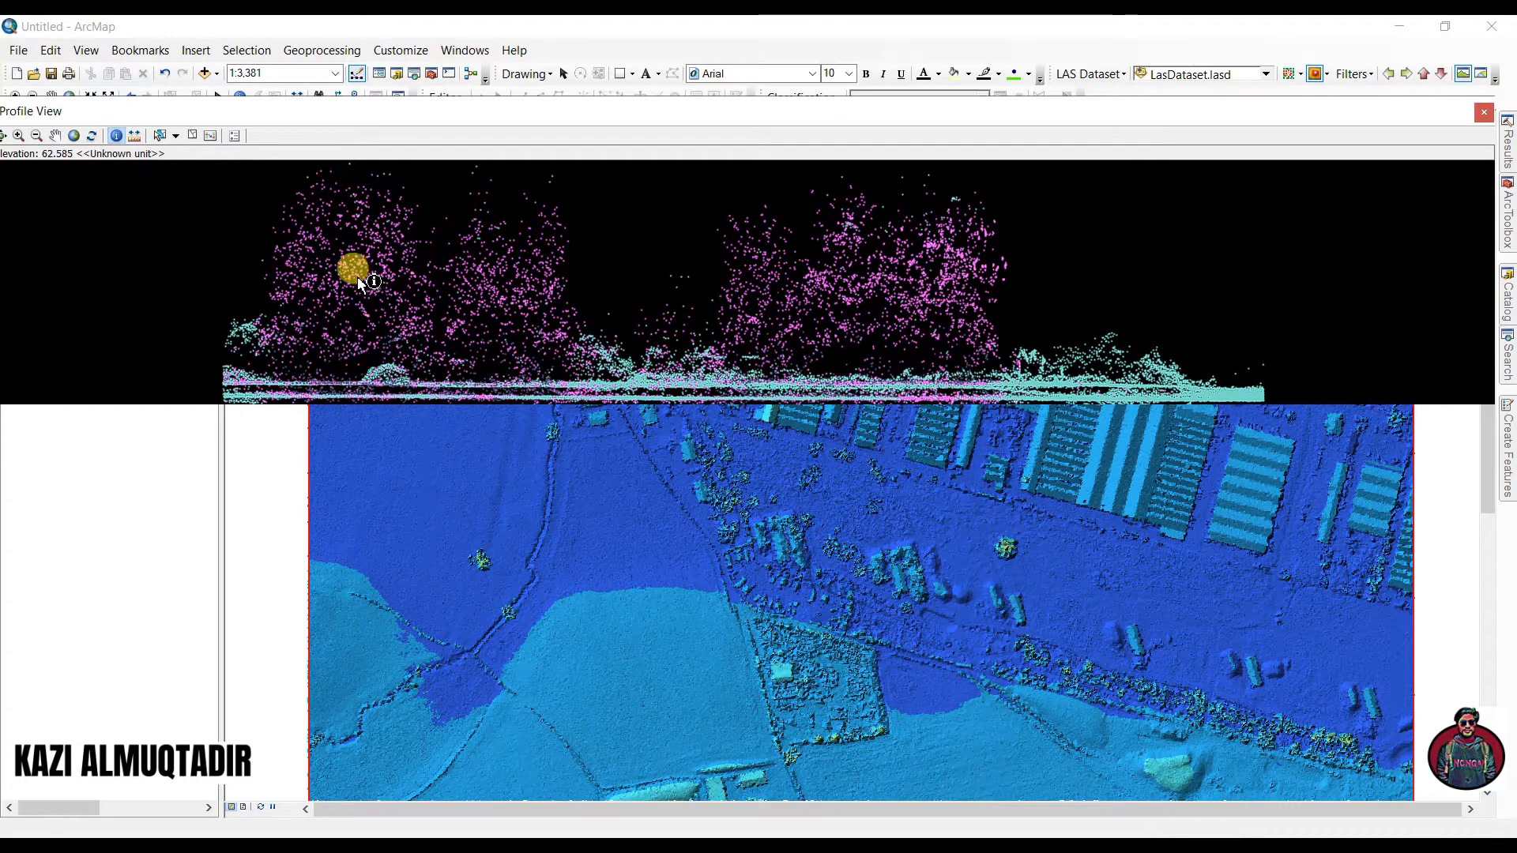
pyautogui.click(358, 280)
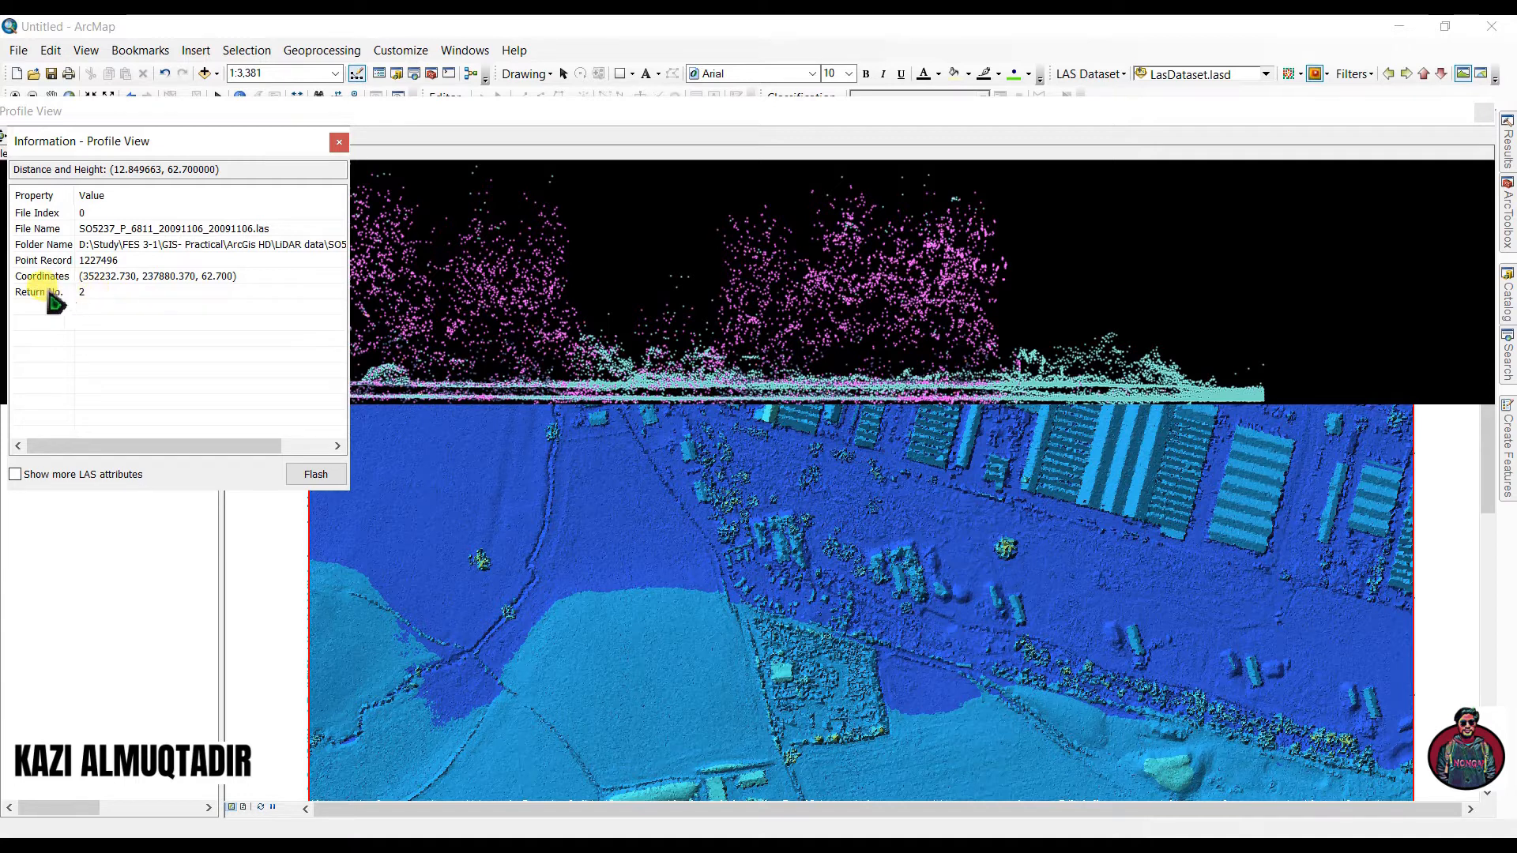
# Identify the attributes of a ground-level point near the far end of the tree-row profile, and dismiss the information.
pyautogui.click(339, 142)
pyautogui.click(1237, 399)
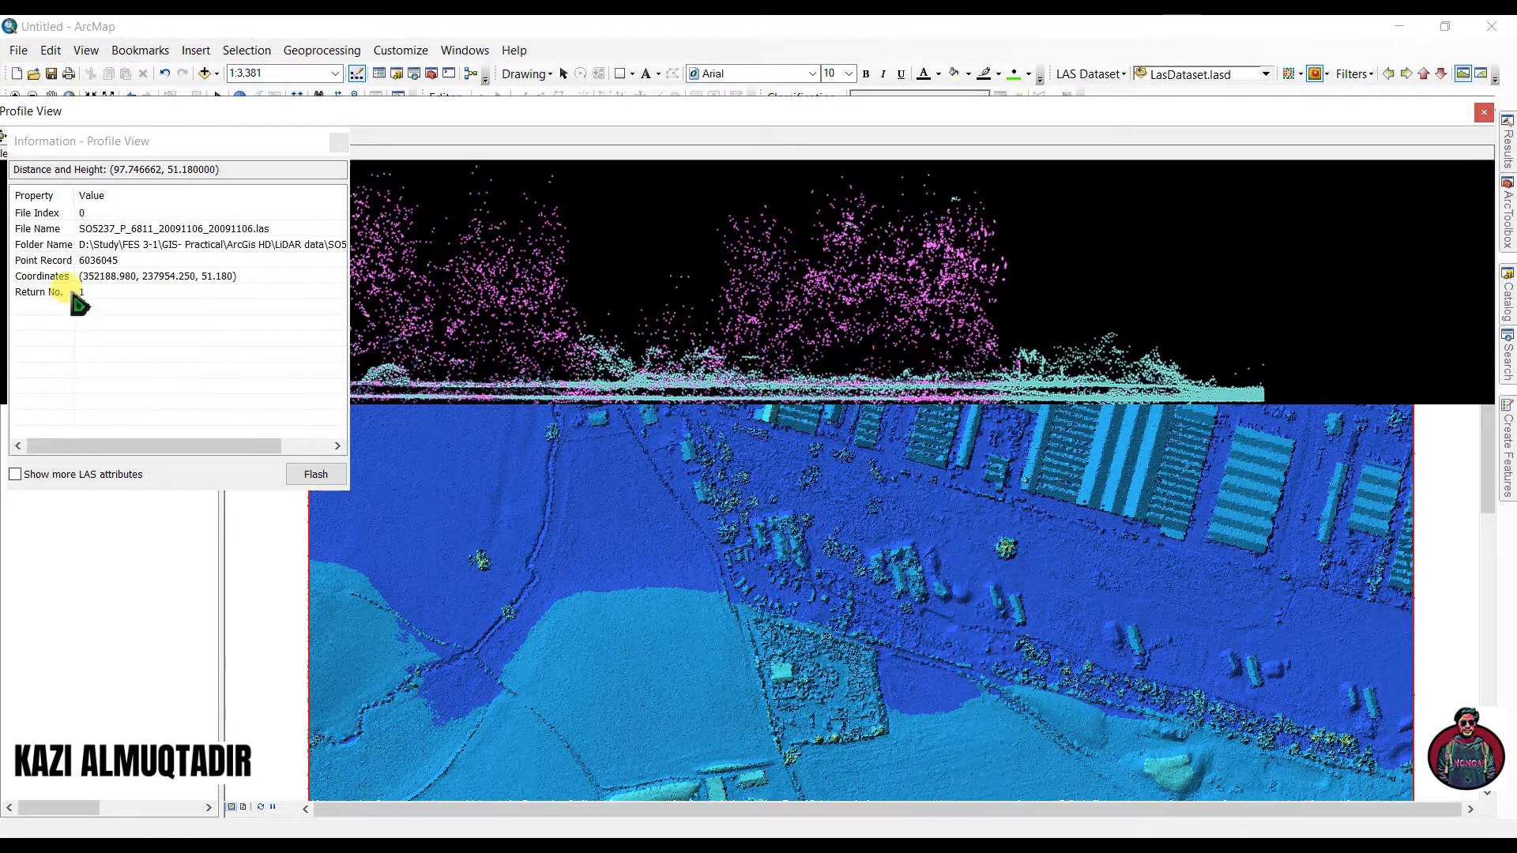
pyautogui.click(338, 143)
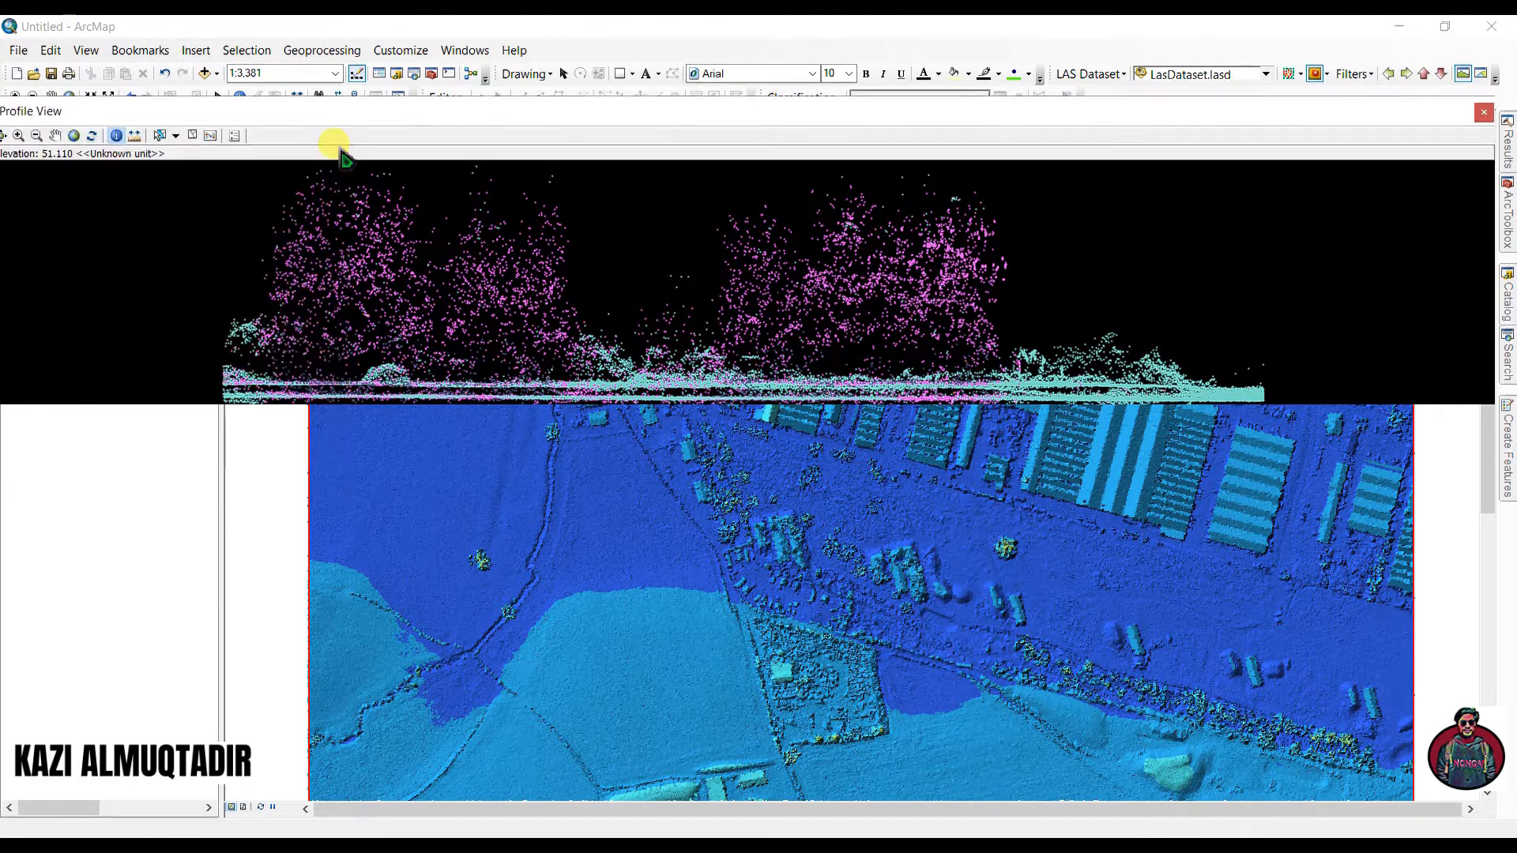
# Measure the elevation difference along the ground from the start to the far end of the tree-row profile.
pyautogui.click(136, 136)
pyautogui.click(226, 378)
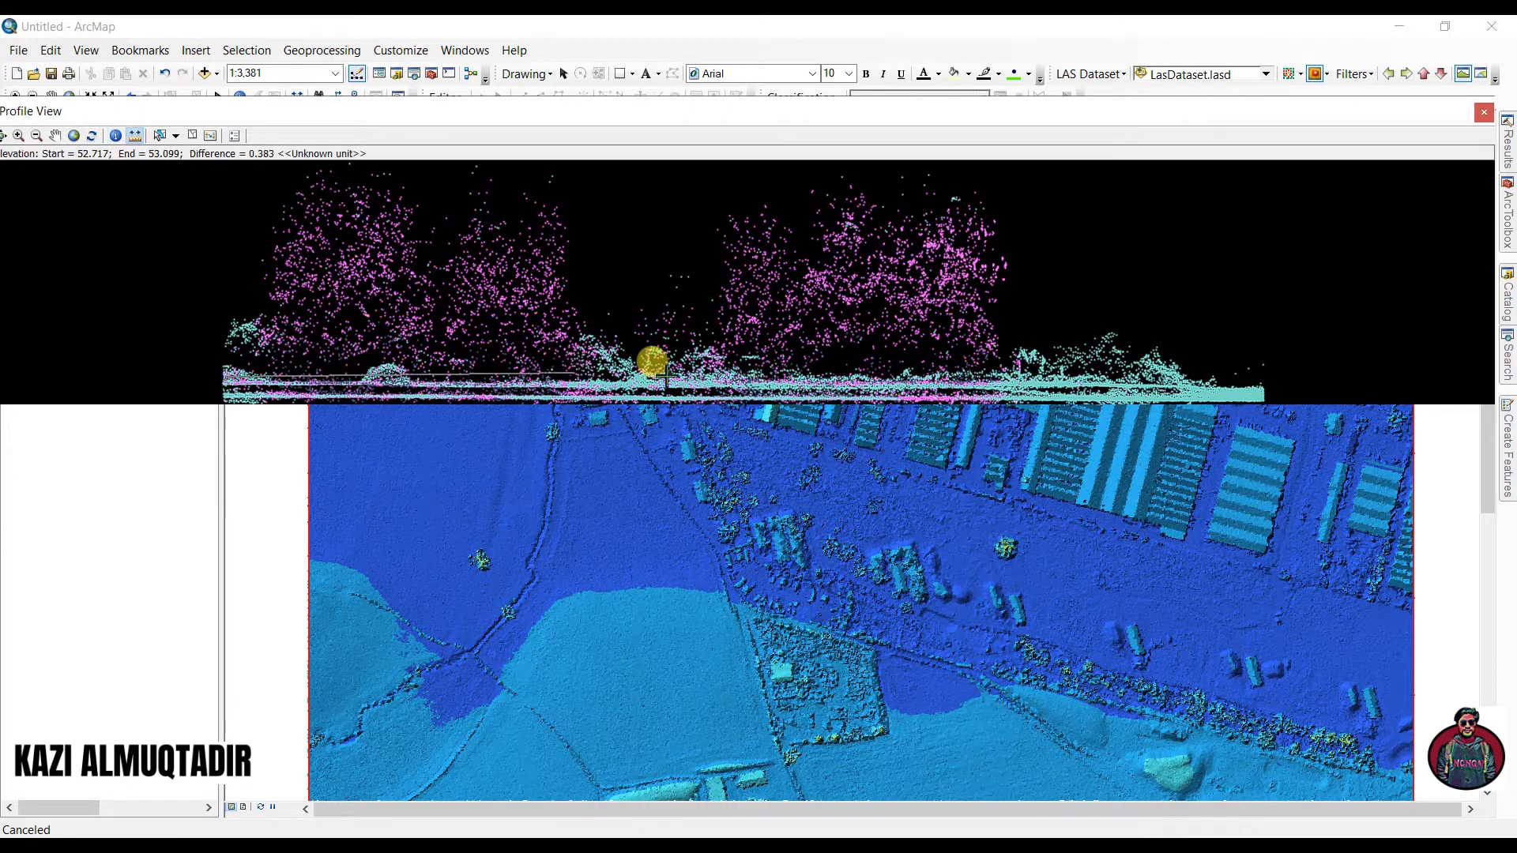
pyautogui.click(1021, 348)
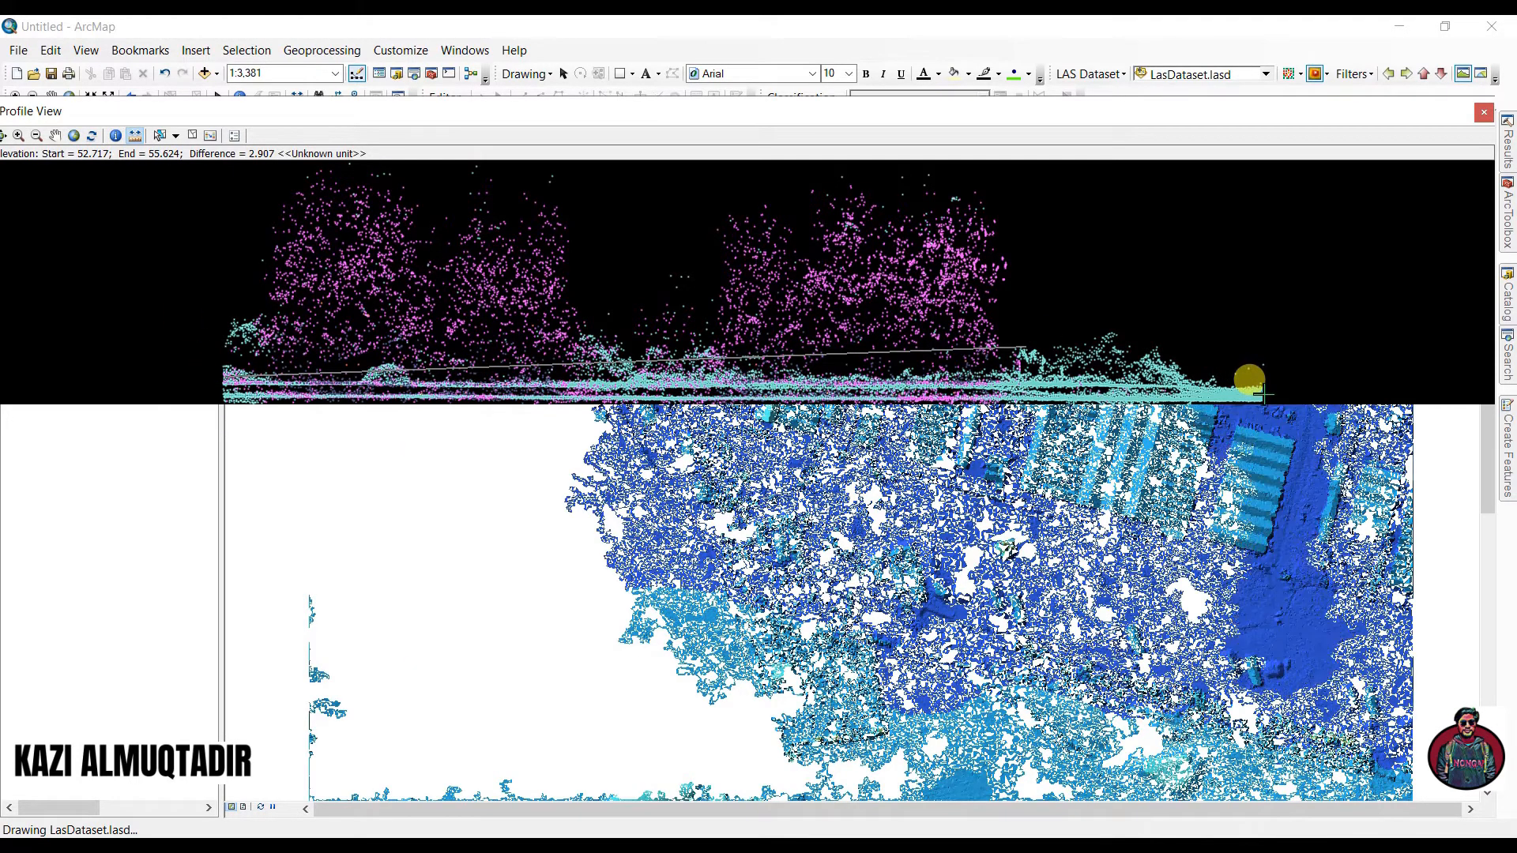
pyautogui.click(1261, 392)
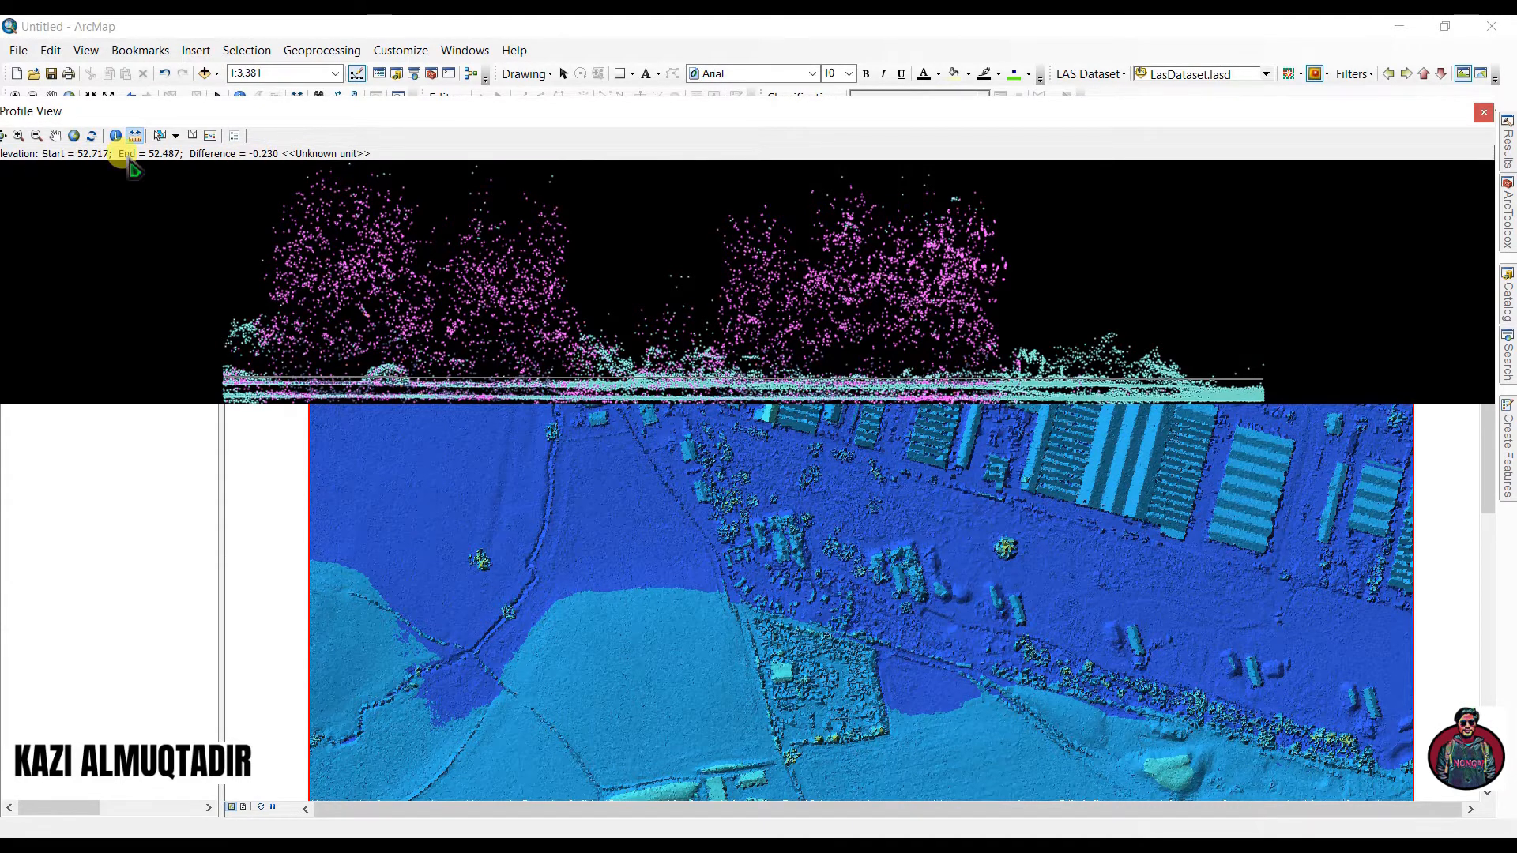
# Apply a point size factor of 0.5 to the profile view, keeping the black background.
pyautogui.click(235, 141)
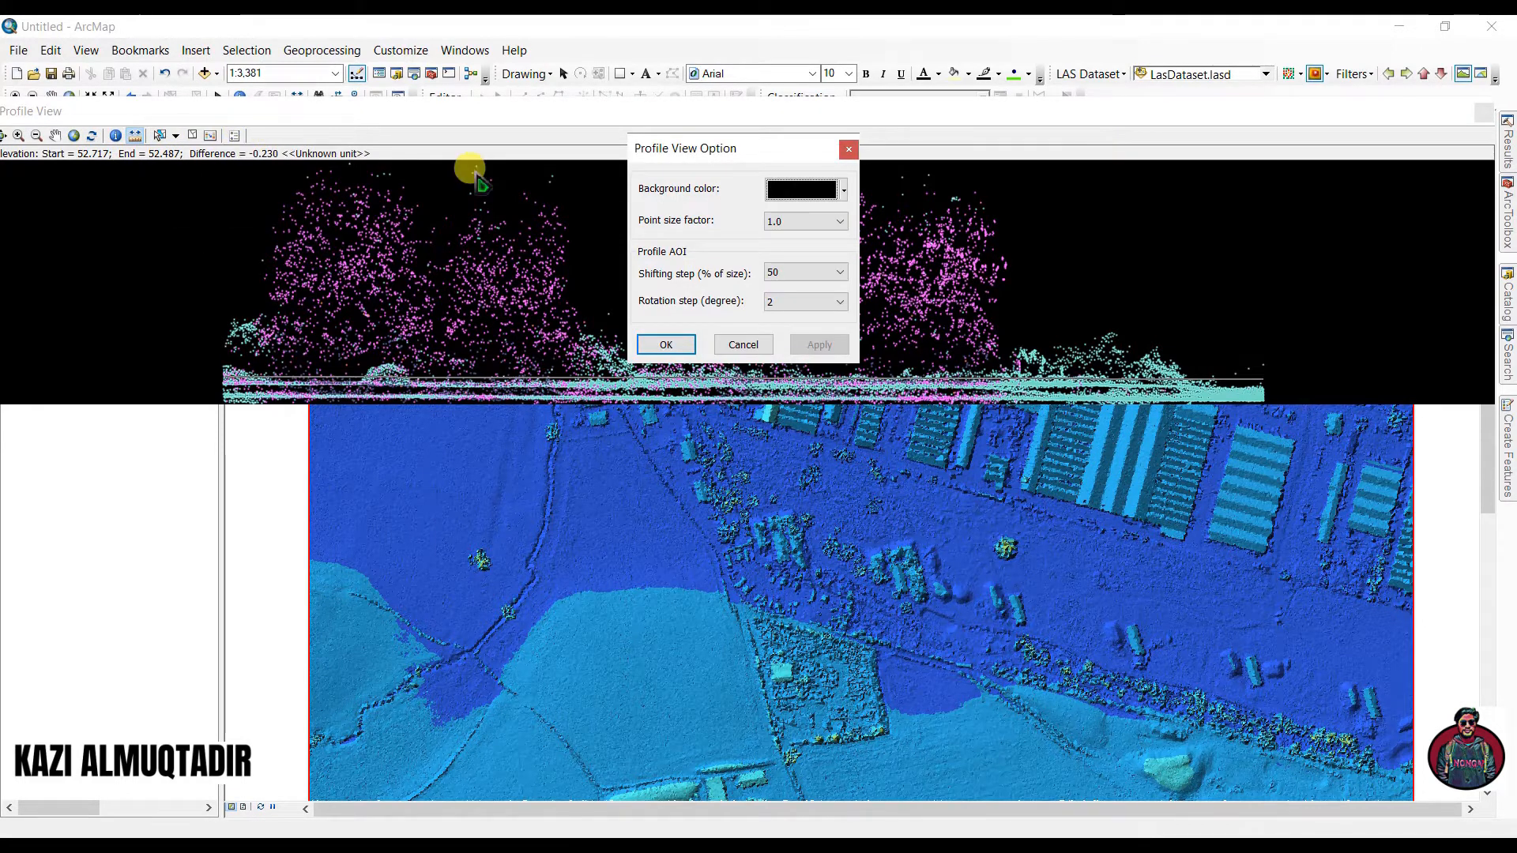
pyautogui.click(779, 188)
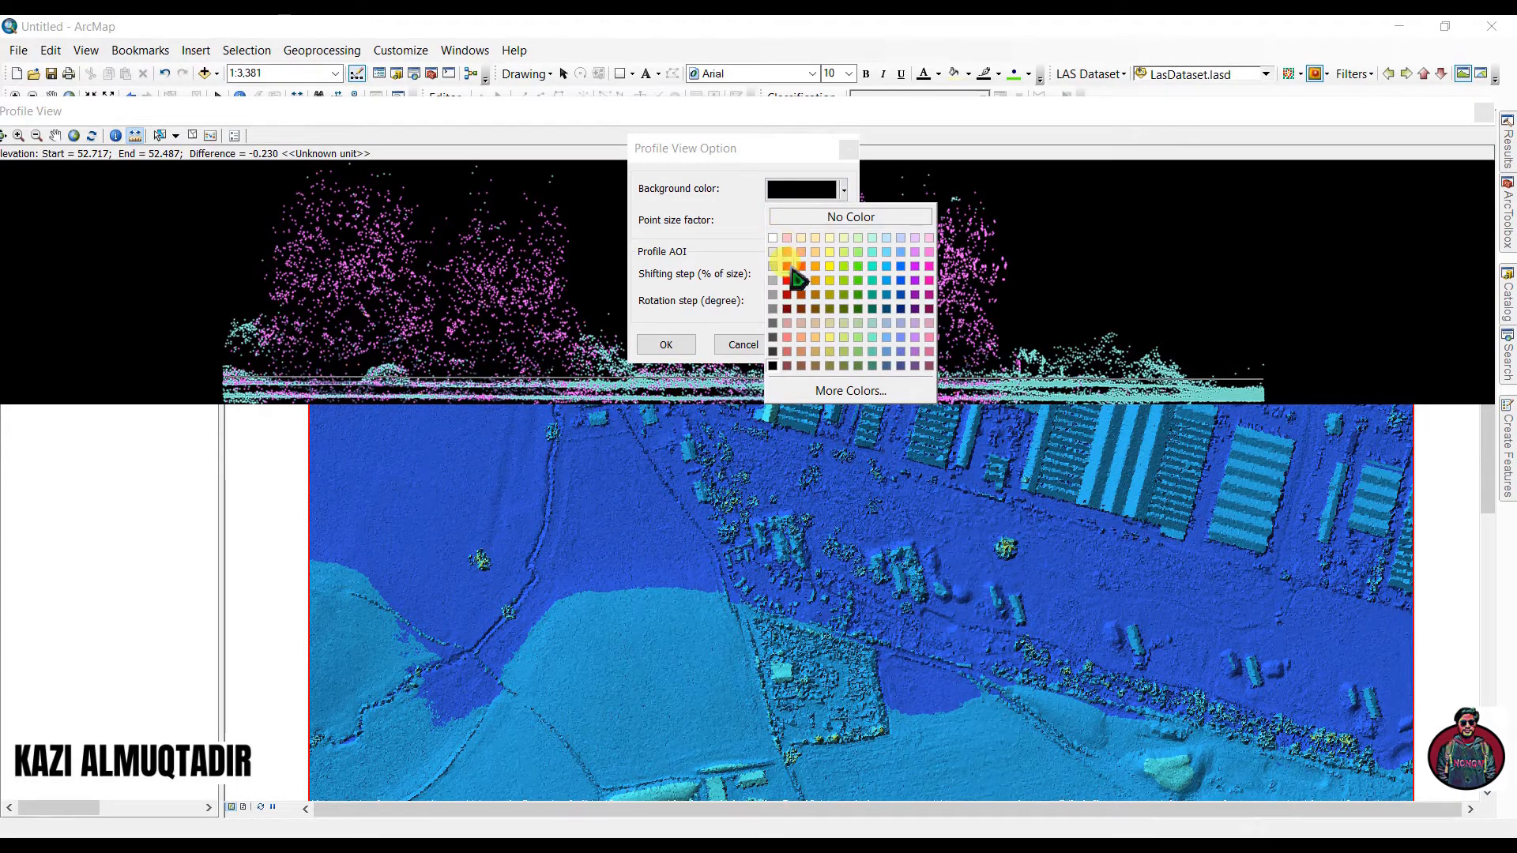
pyautogui.click(748, 224)
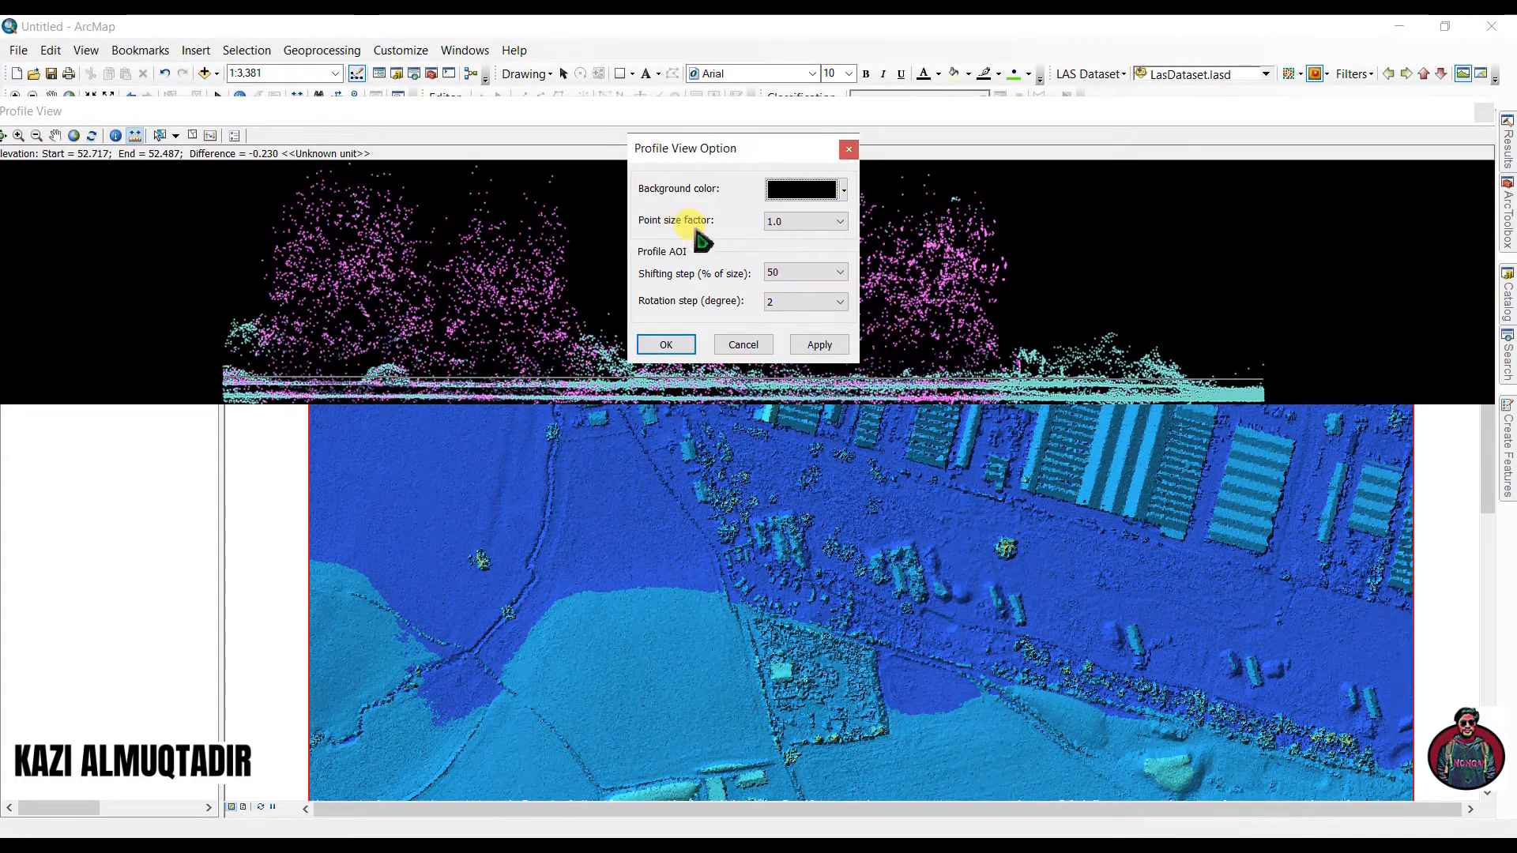
pyautogui.click(799, 224)
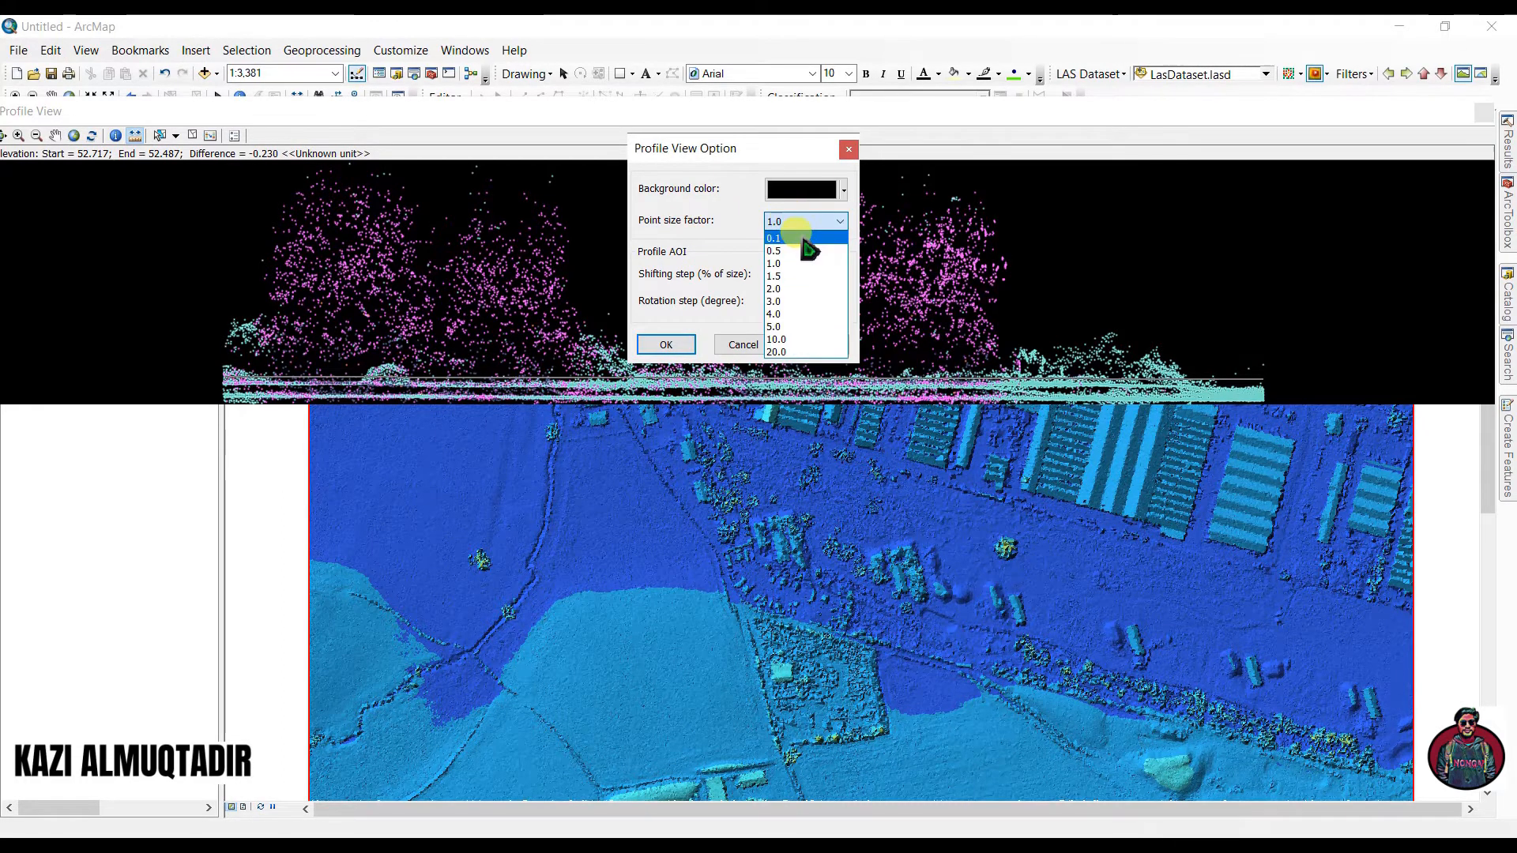
pyautogui.click(794, 251)
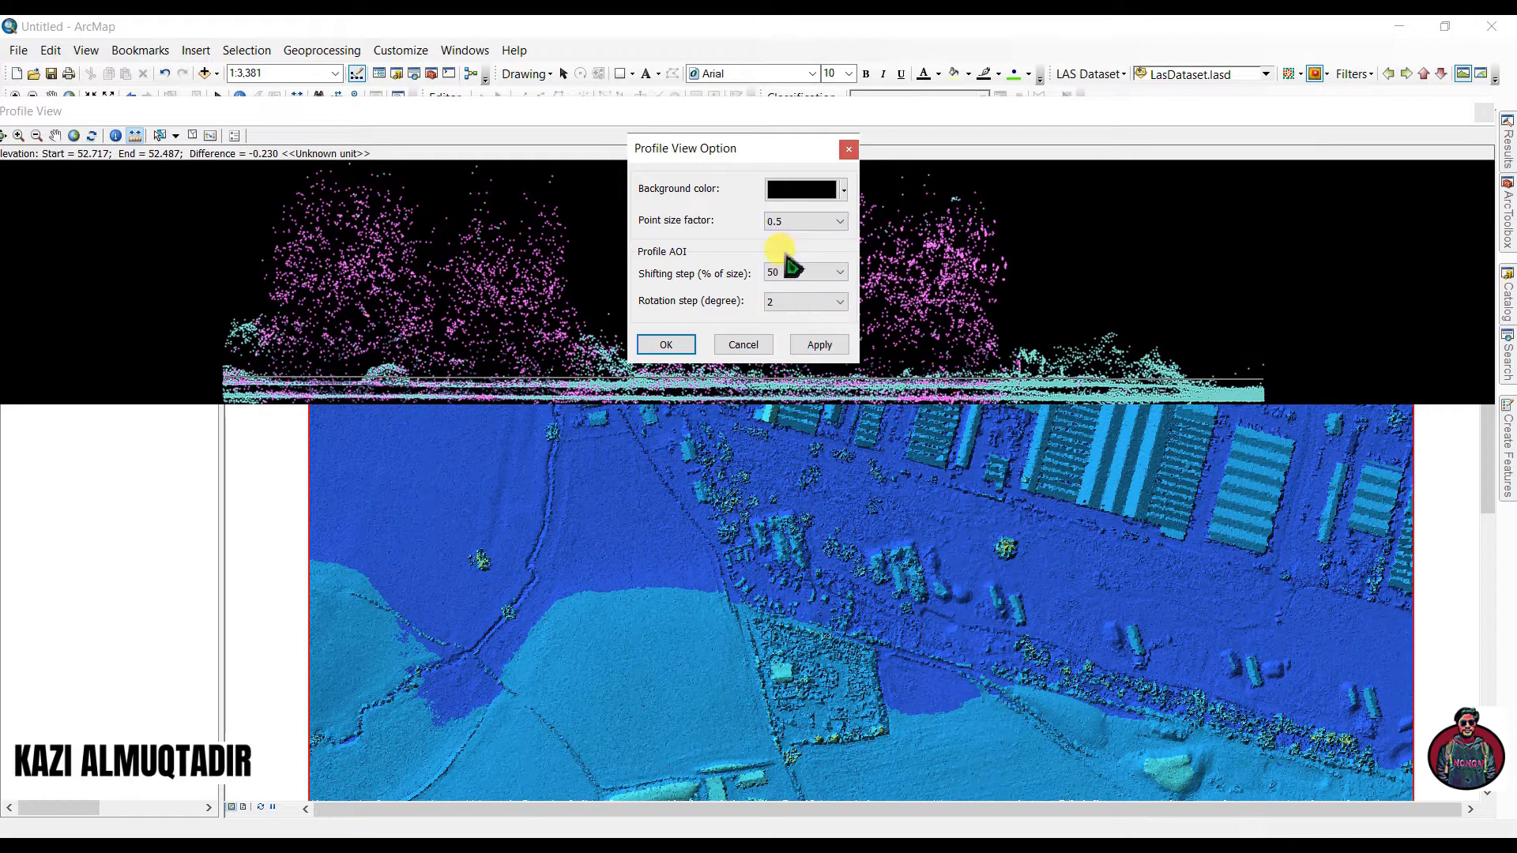
pyautogui.click(814, 345)
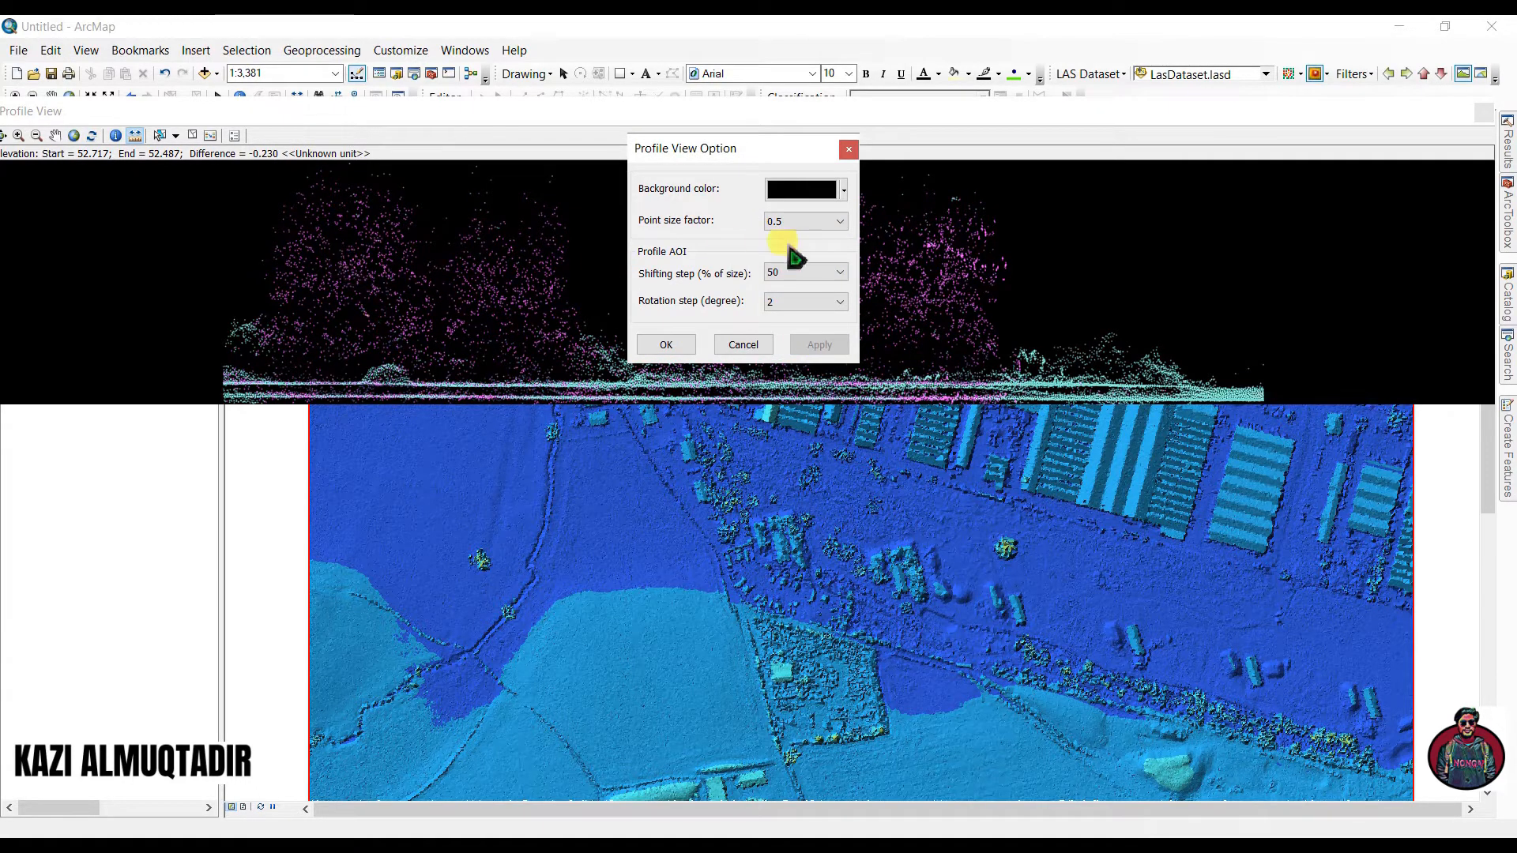
# Apply a point size factor of 1.5 to the profile view.
pyautogui.click(837, 223)
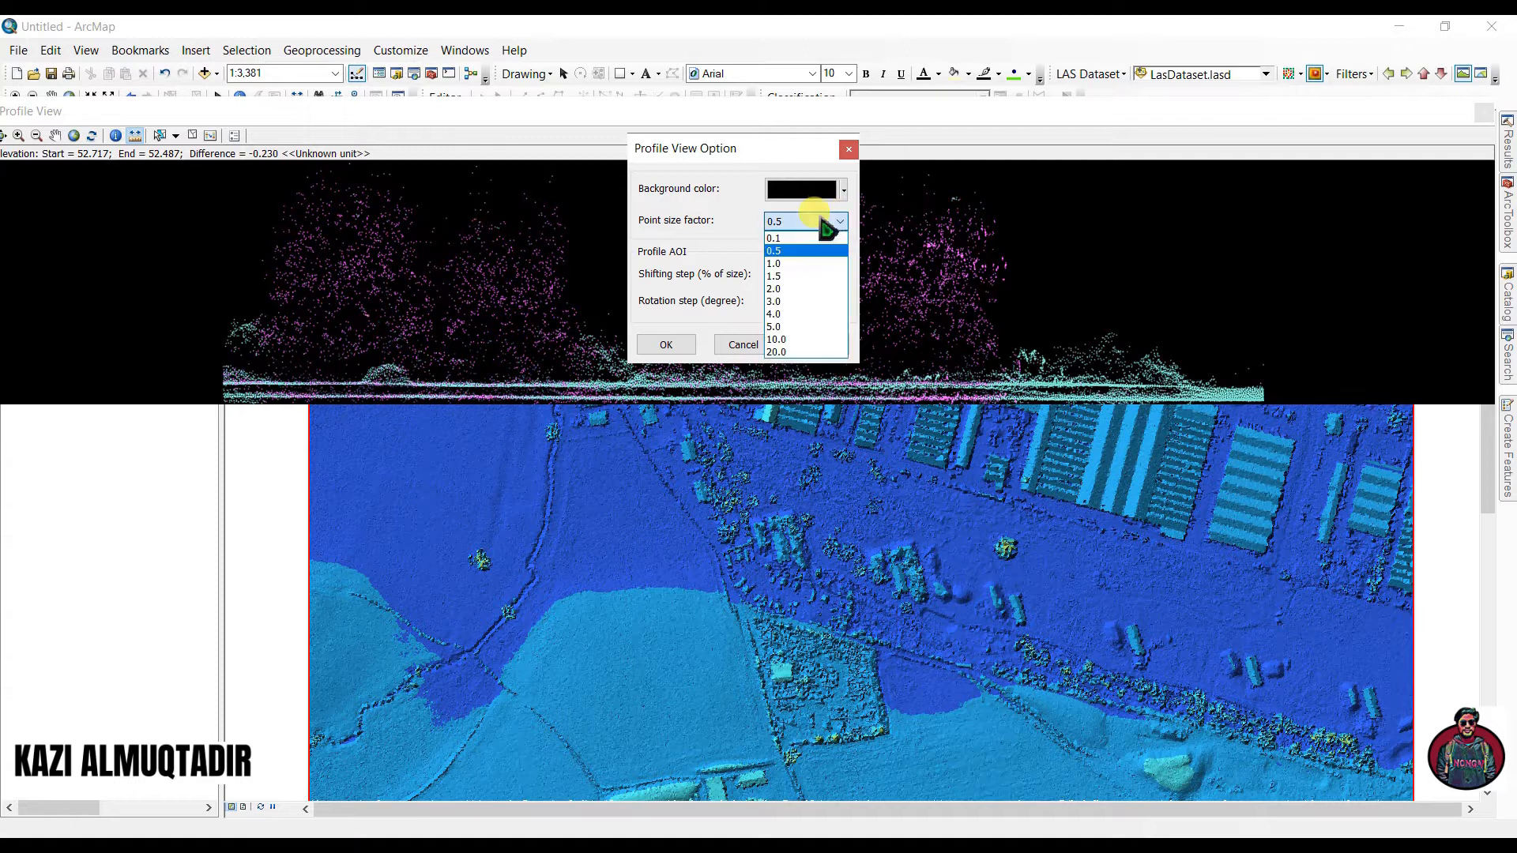
pyautogui.click(790, 274)
pyautogui.click(839, 348)
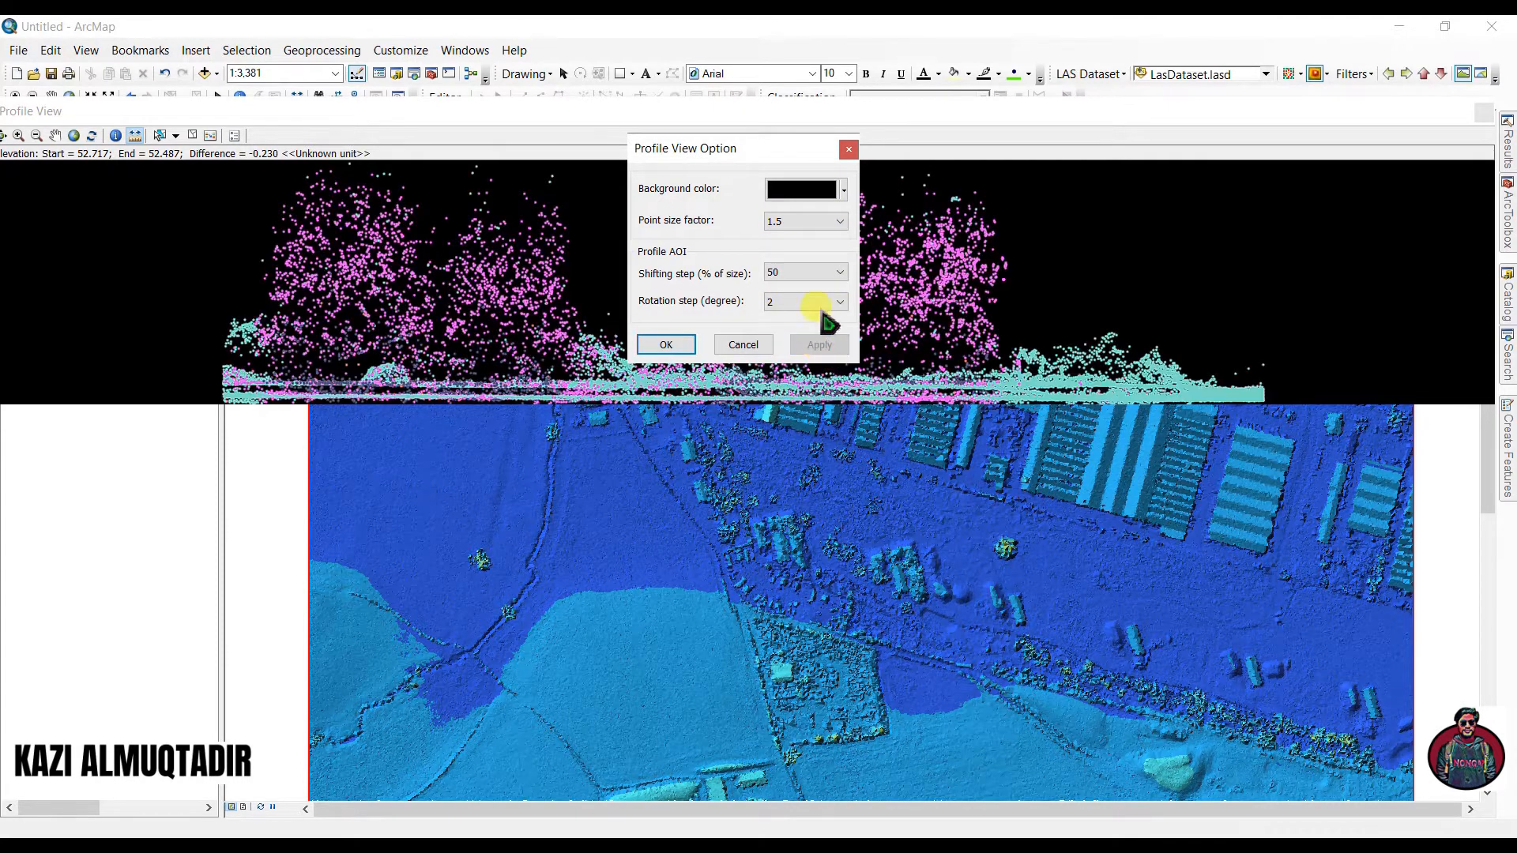
# Restore the profile view's point size factor to 1.0 and close its options.
pyautogui.click(797, 223)
pyautogui.click(794, 222)
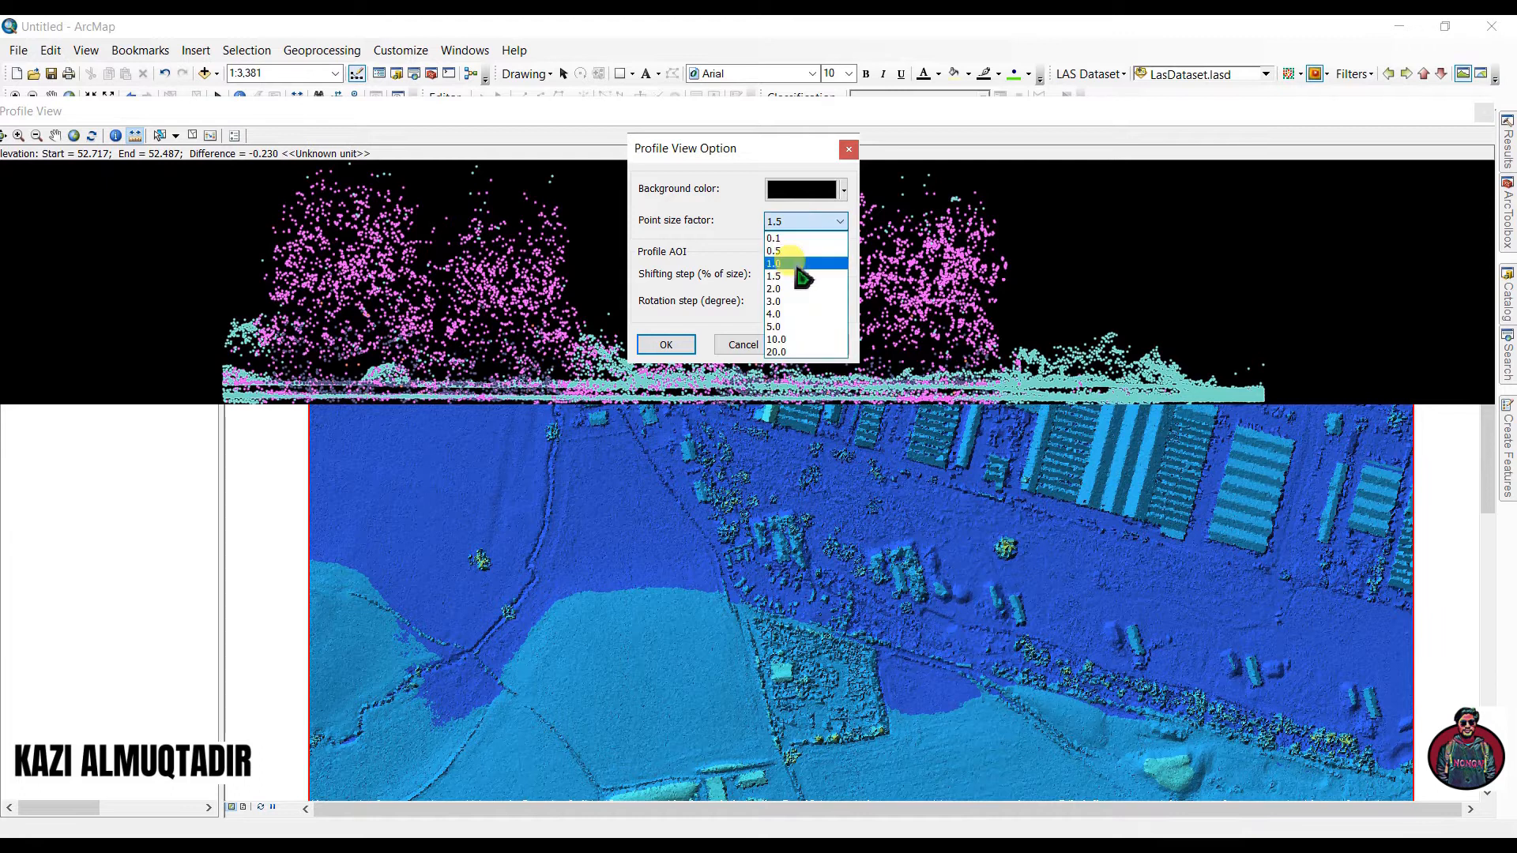
pyautogui.click(793, 265)
pyautogui.click(814, 346)
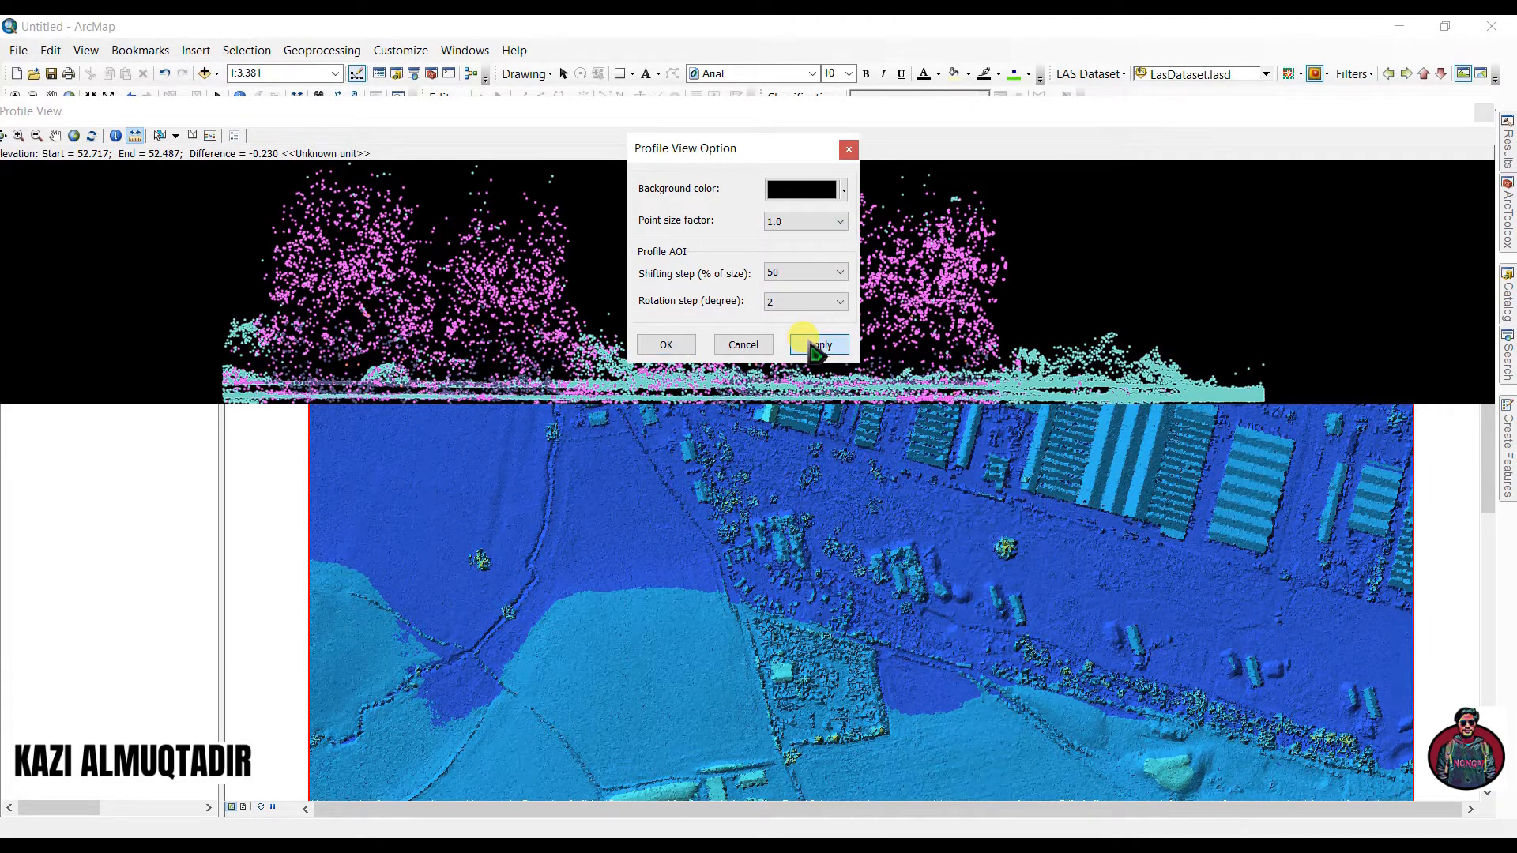
pyautogui.click(666, 345)
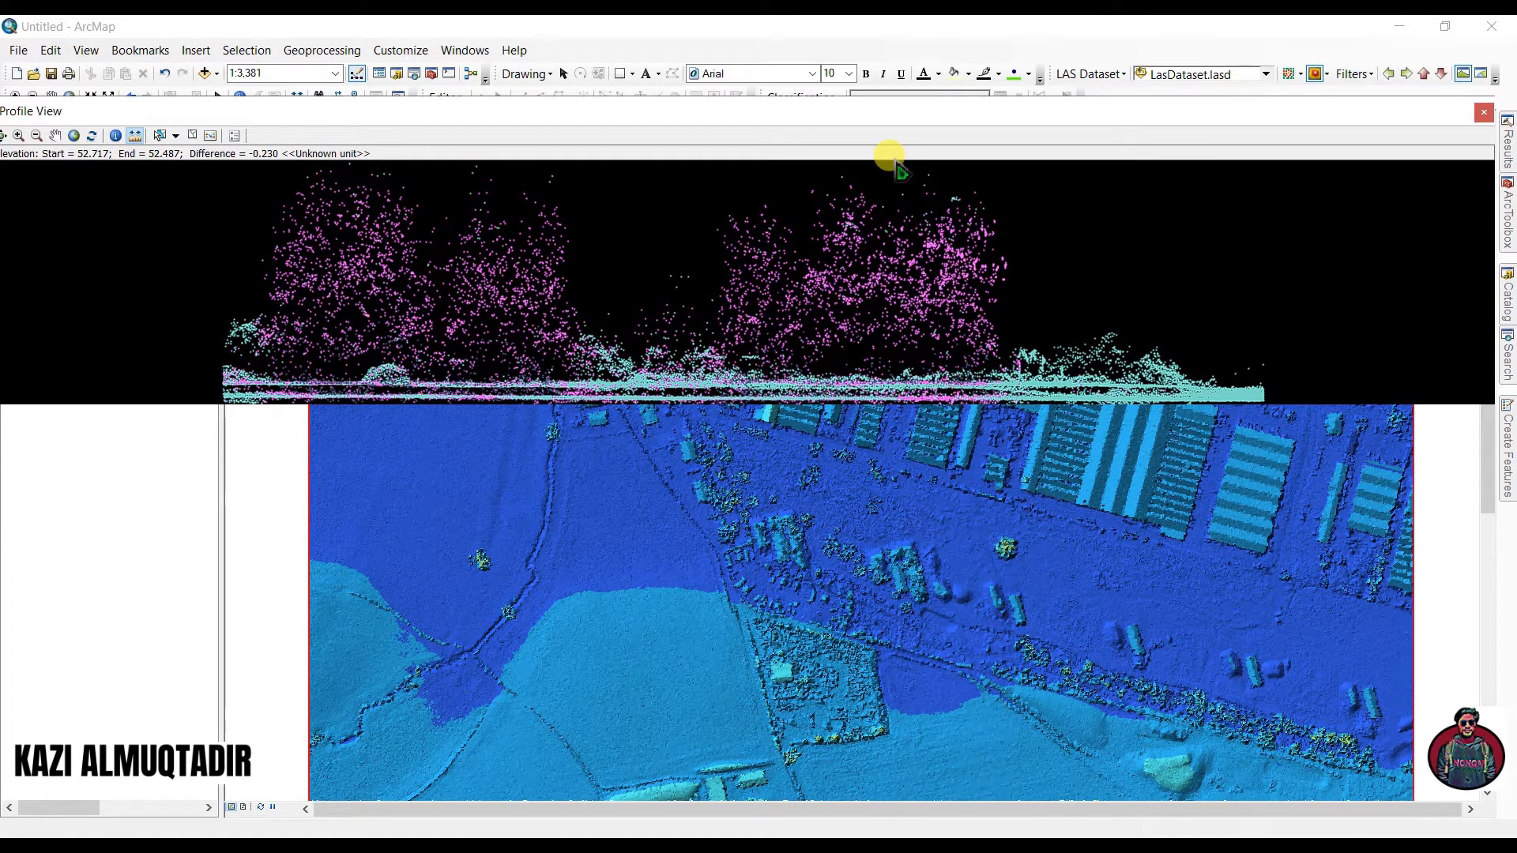
# View the class code and flag editing options for profile points, dismiss them, and close the profile view.
pyautogui.click(210, 137)
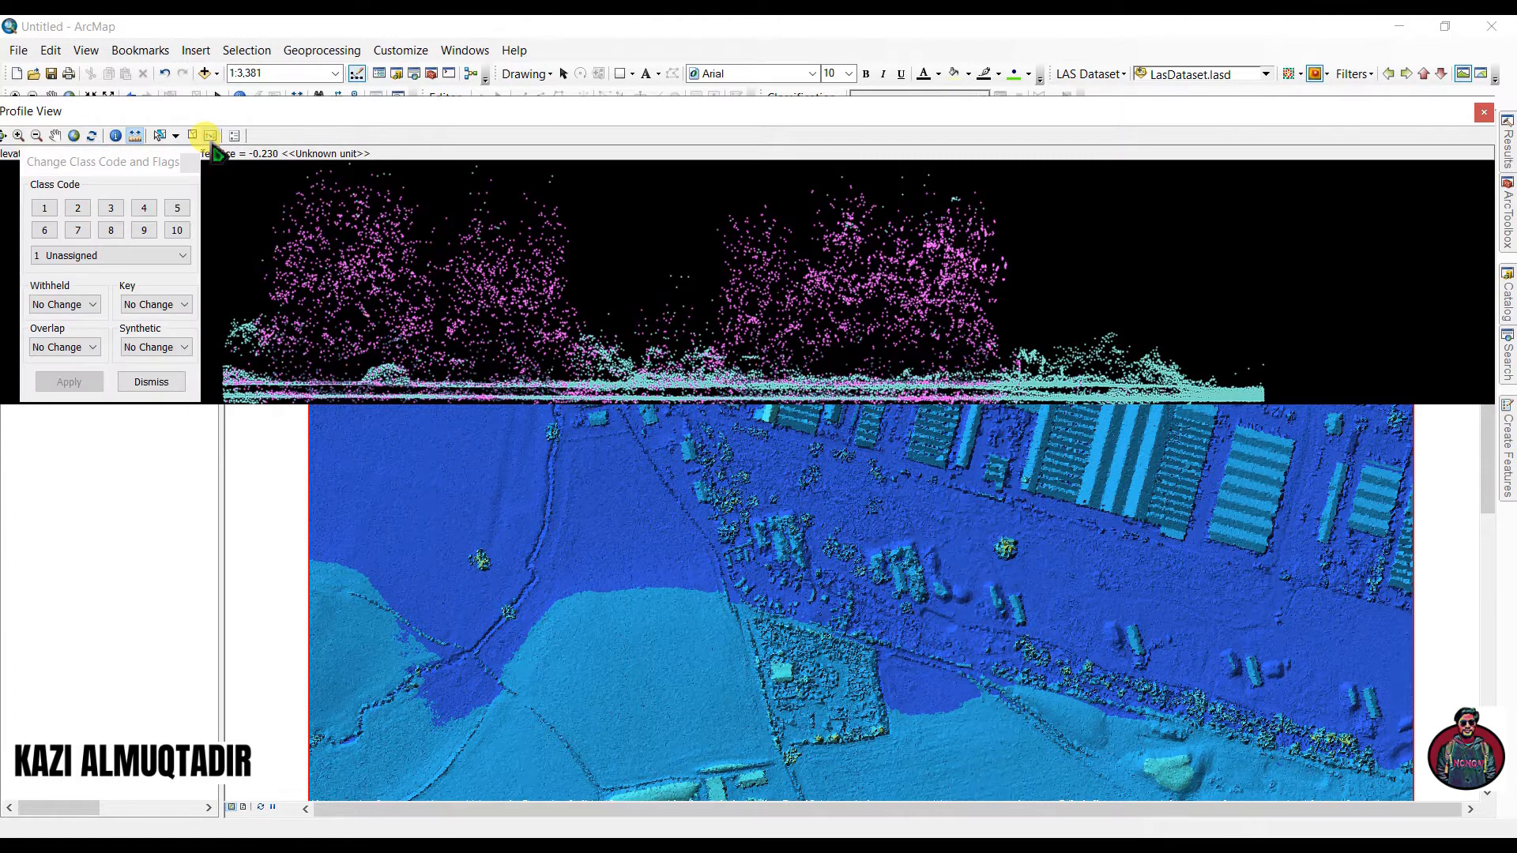
pyautogui.click(158, 381)
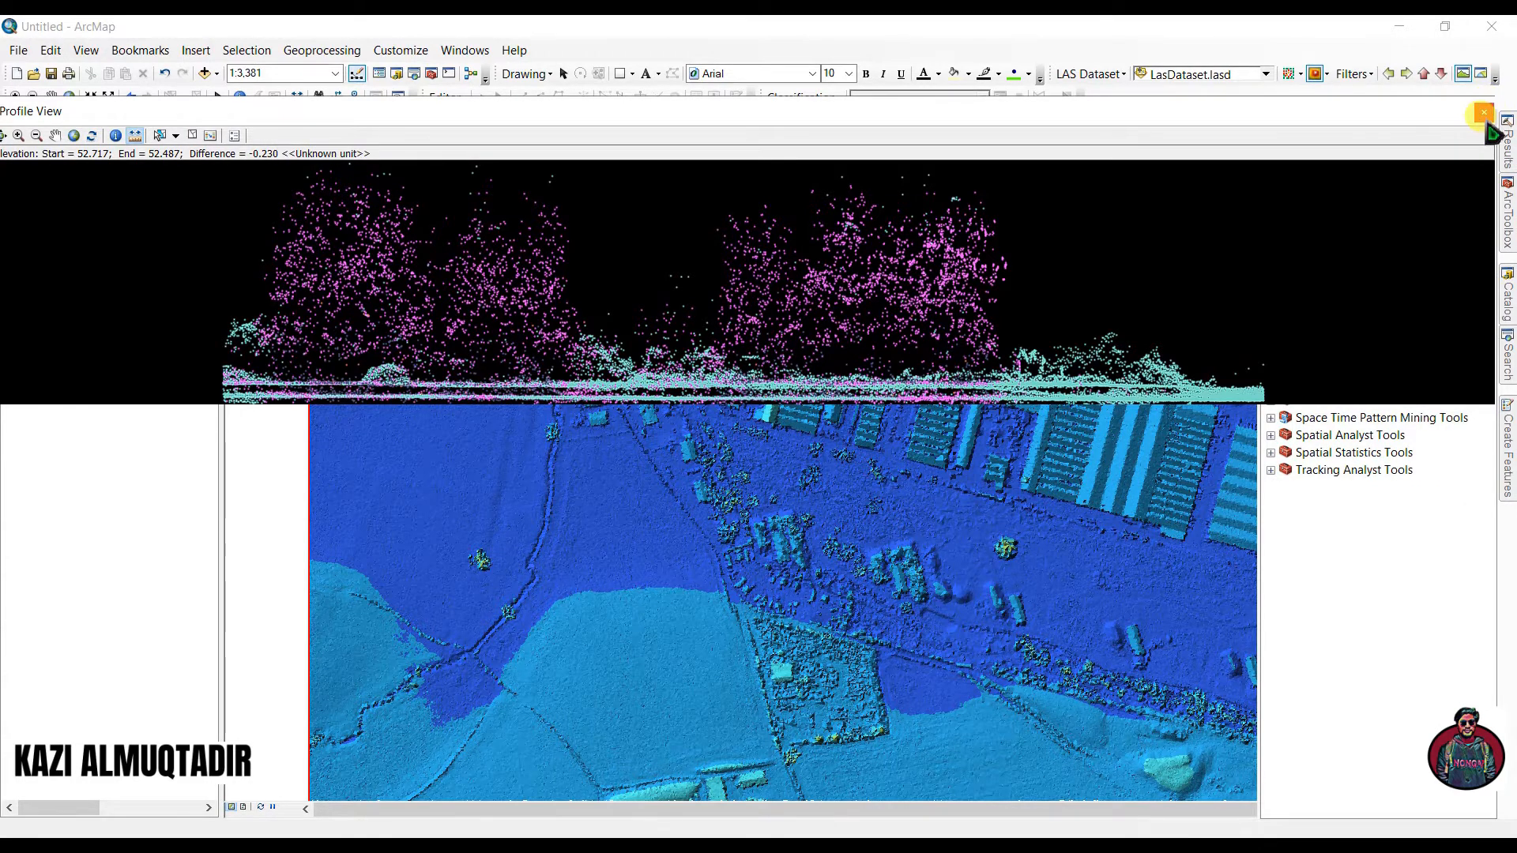
pyautogui.click(1484, 111)
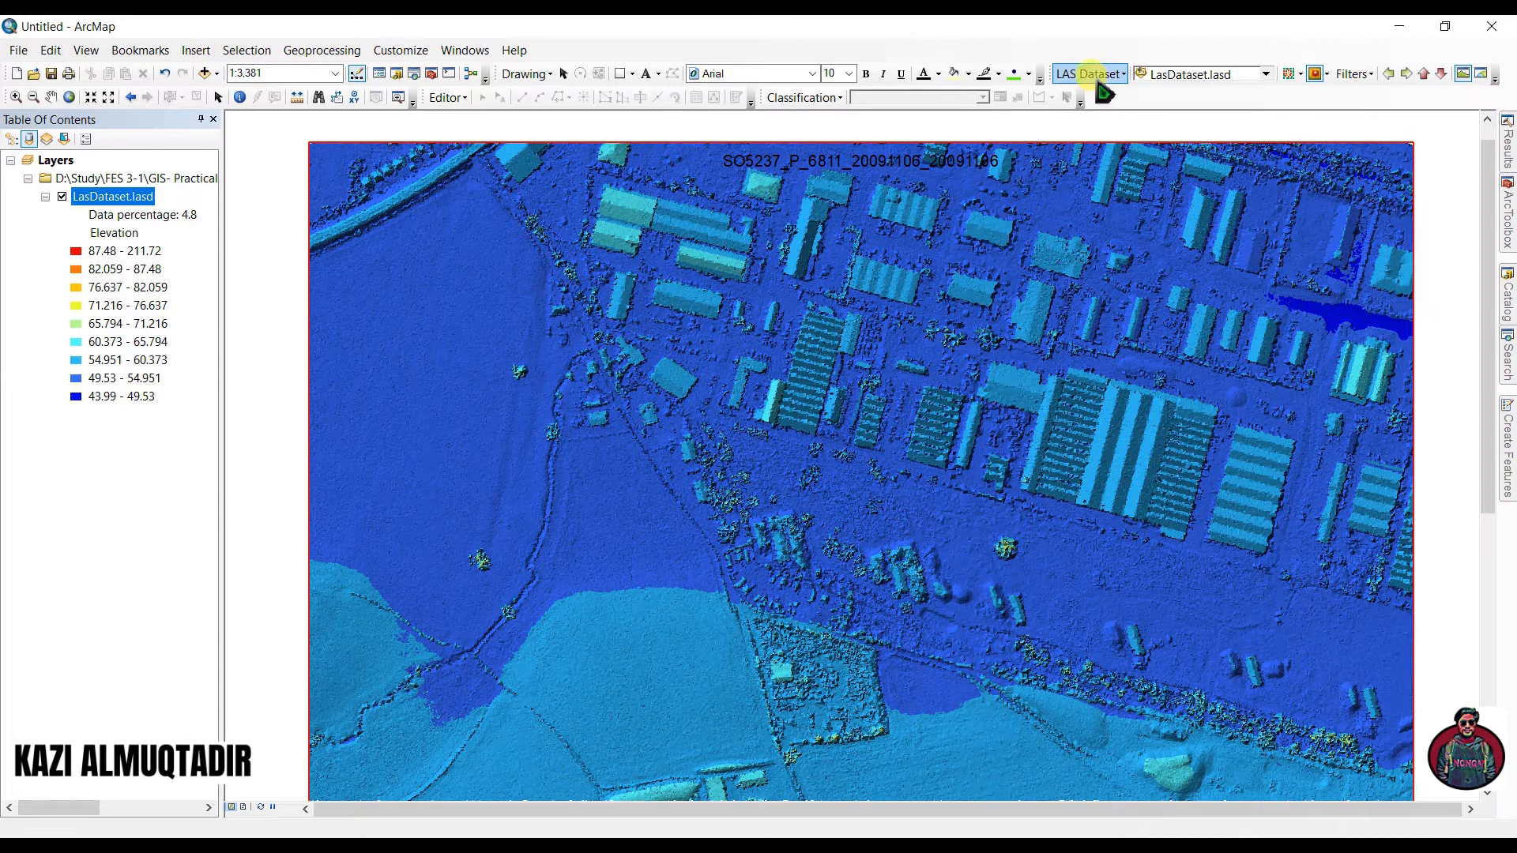
# View the LAS dataset pan options for the X and Y offsets, and cancel without changing them.
pyautogui.click(1094, 76)
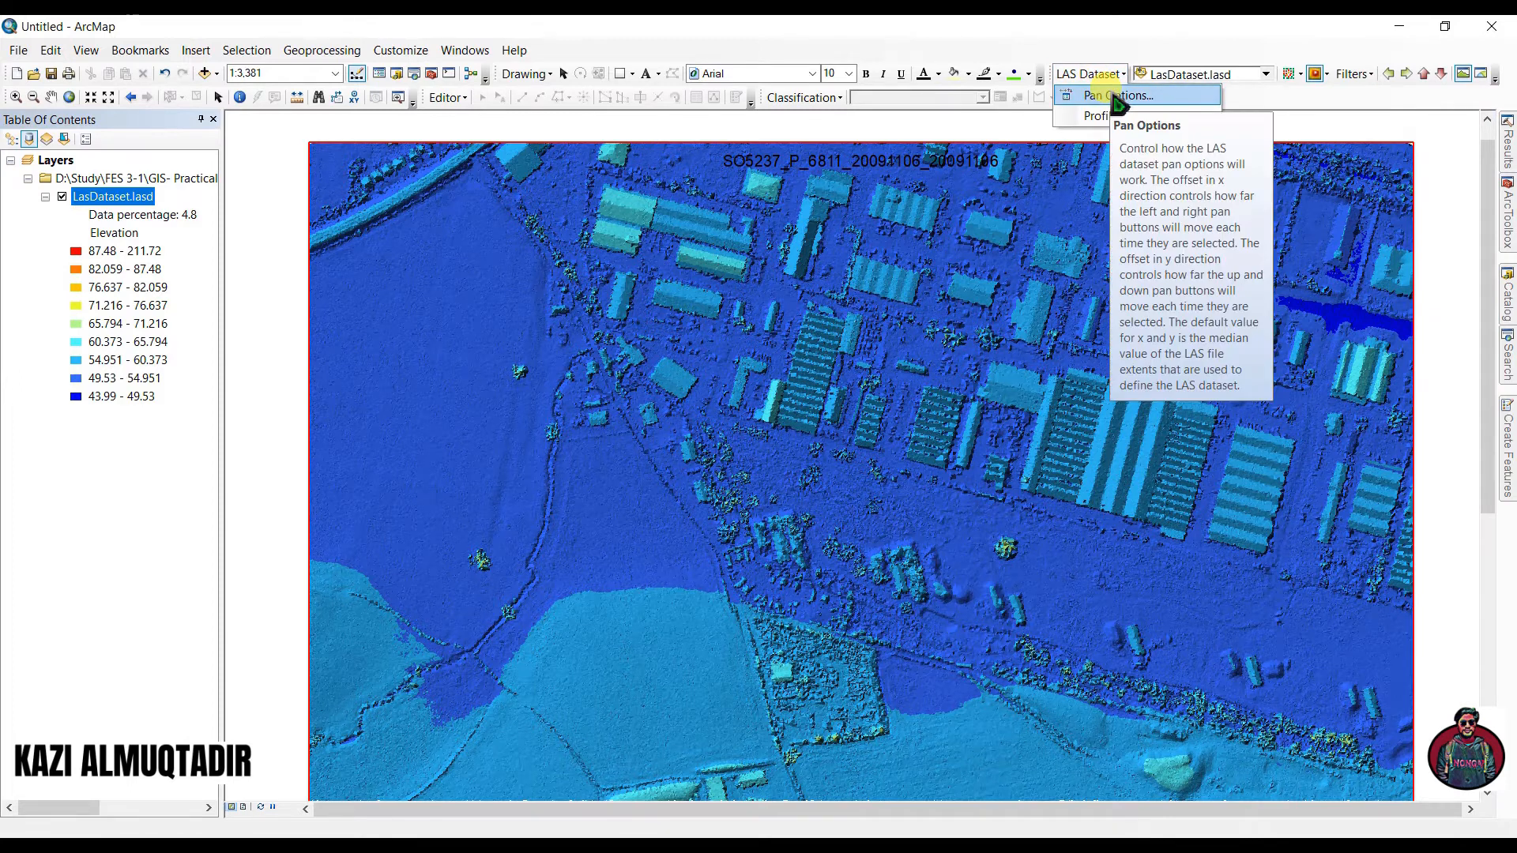
pyautogui.click(1117, 96)
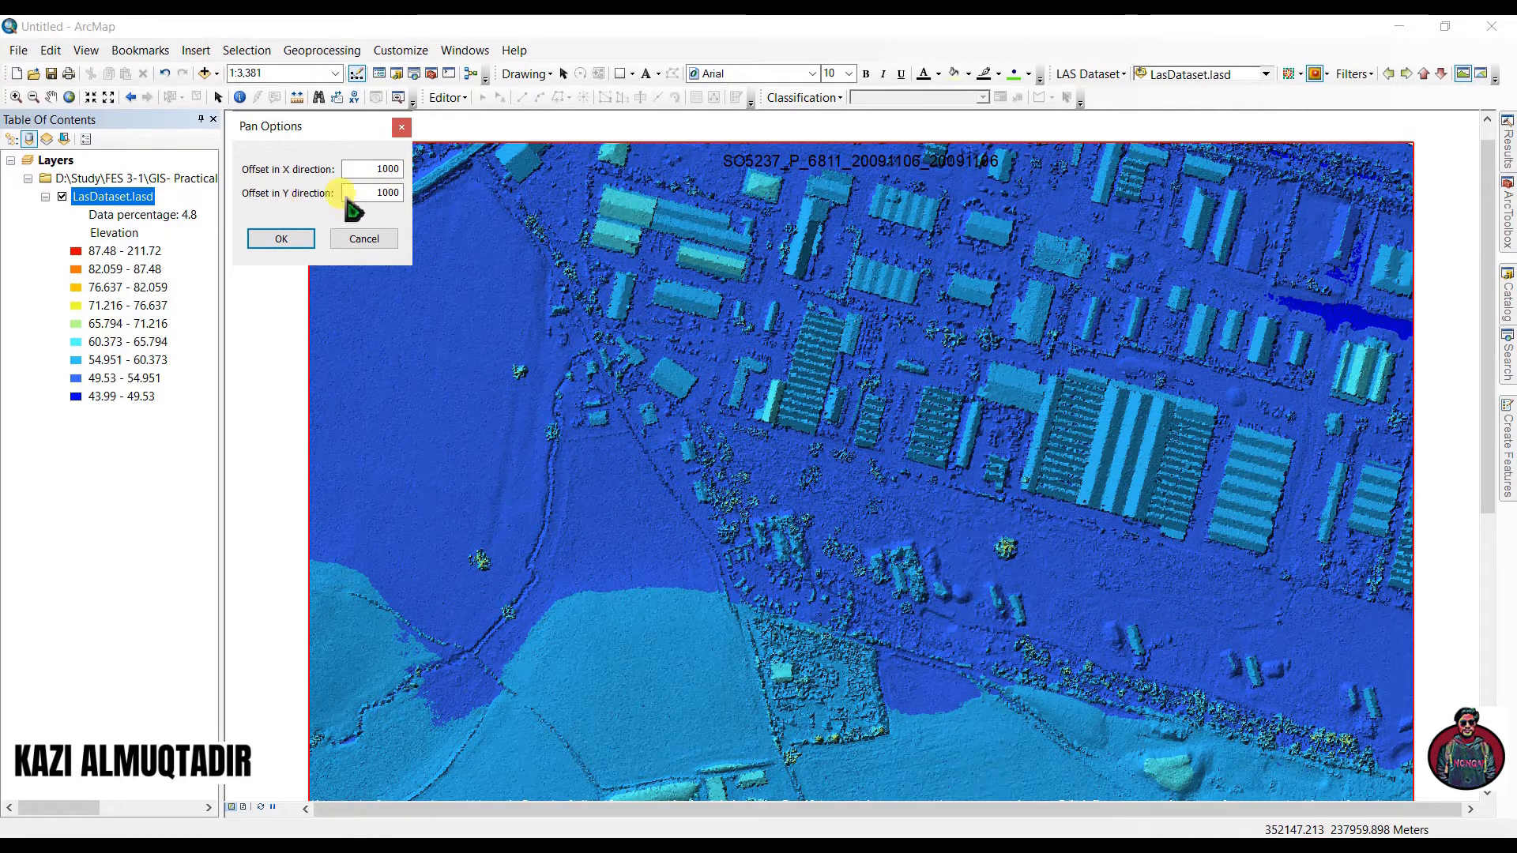
pyautogui.click(363, 241)
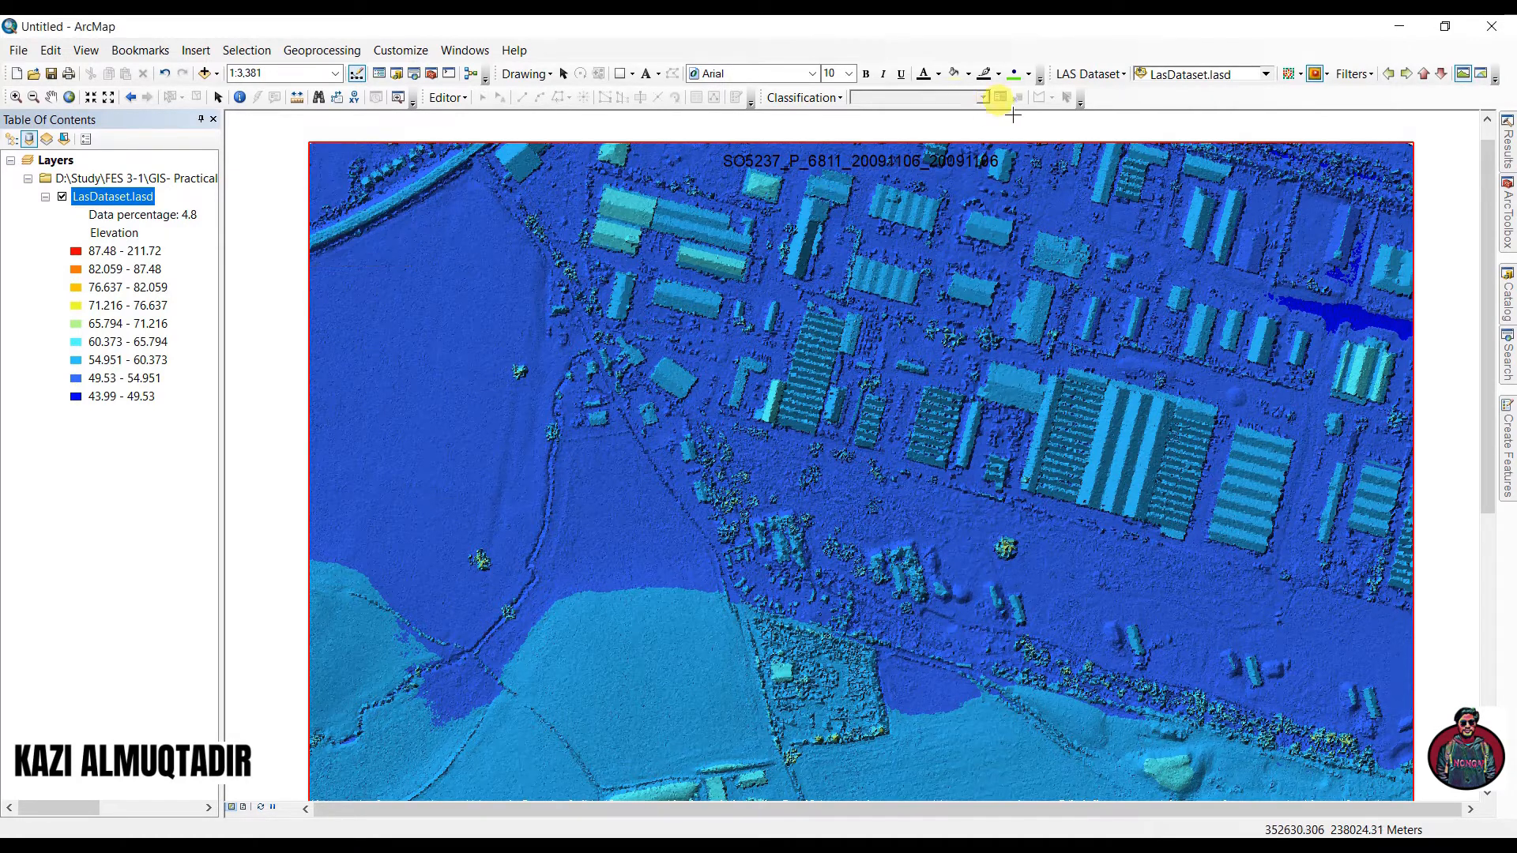
# Review the point budget choices in the profile tool options, and close the options.
pyautogui.click(1107, 73)
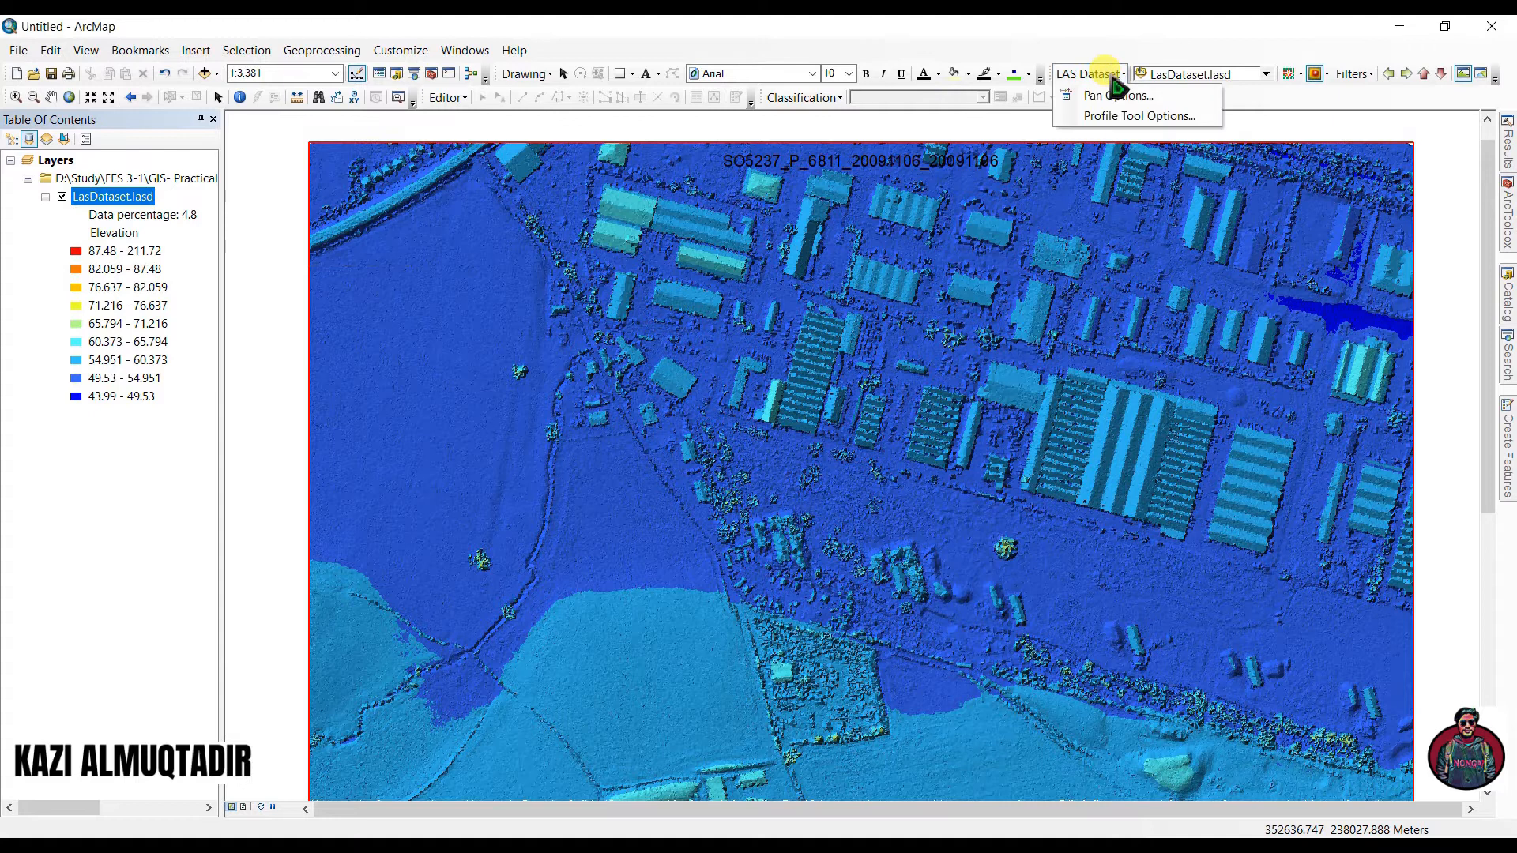
pyautogui.click(1117, 116)
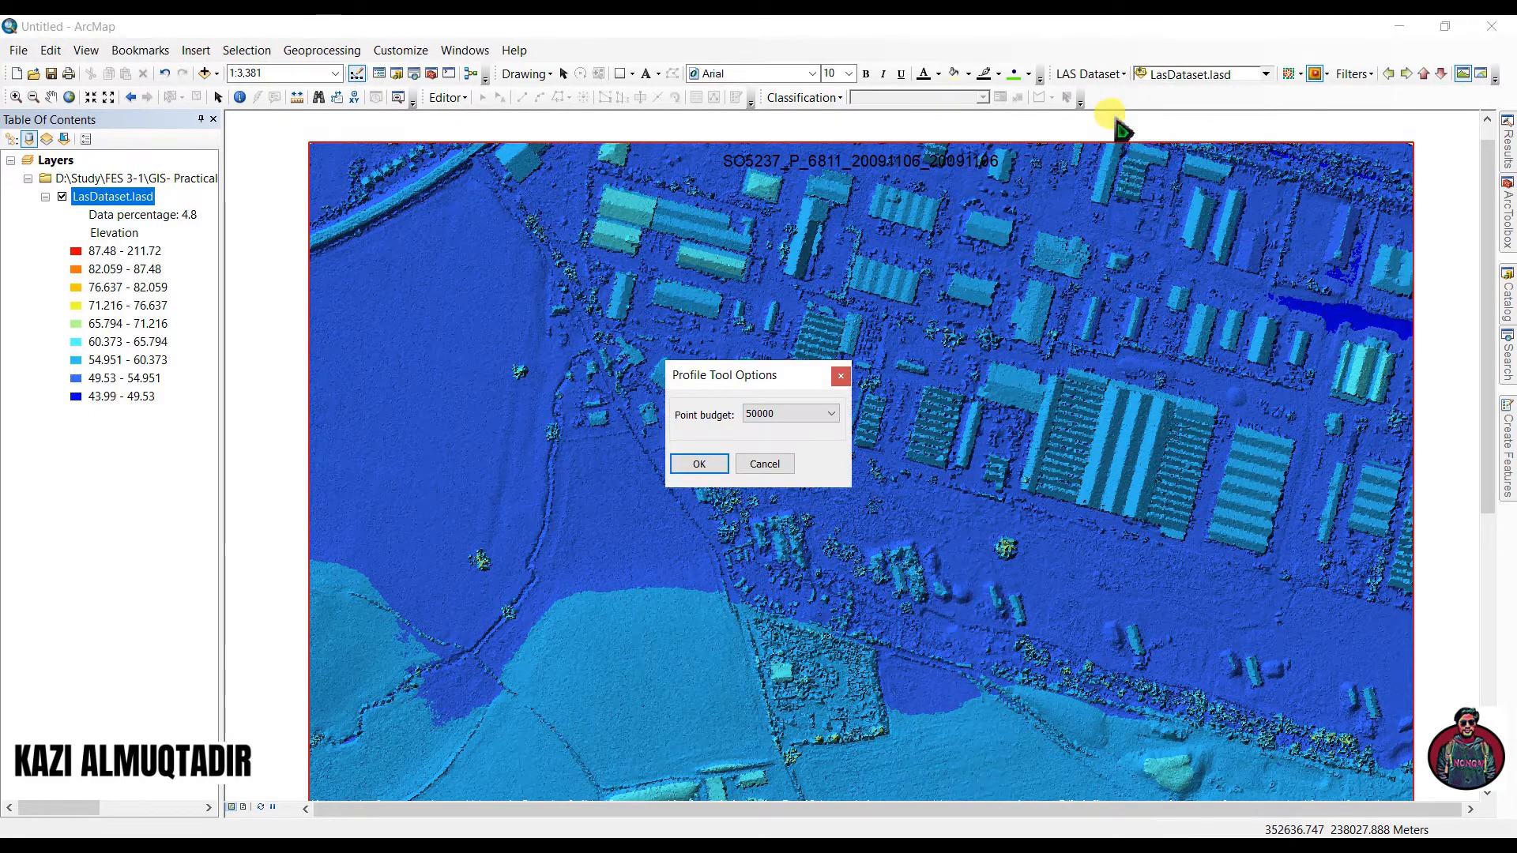
pyautogui.click(788, 416)
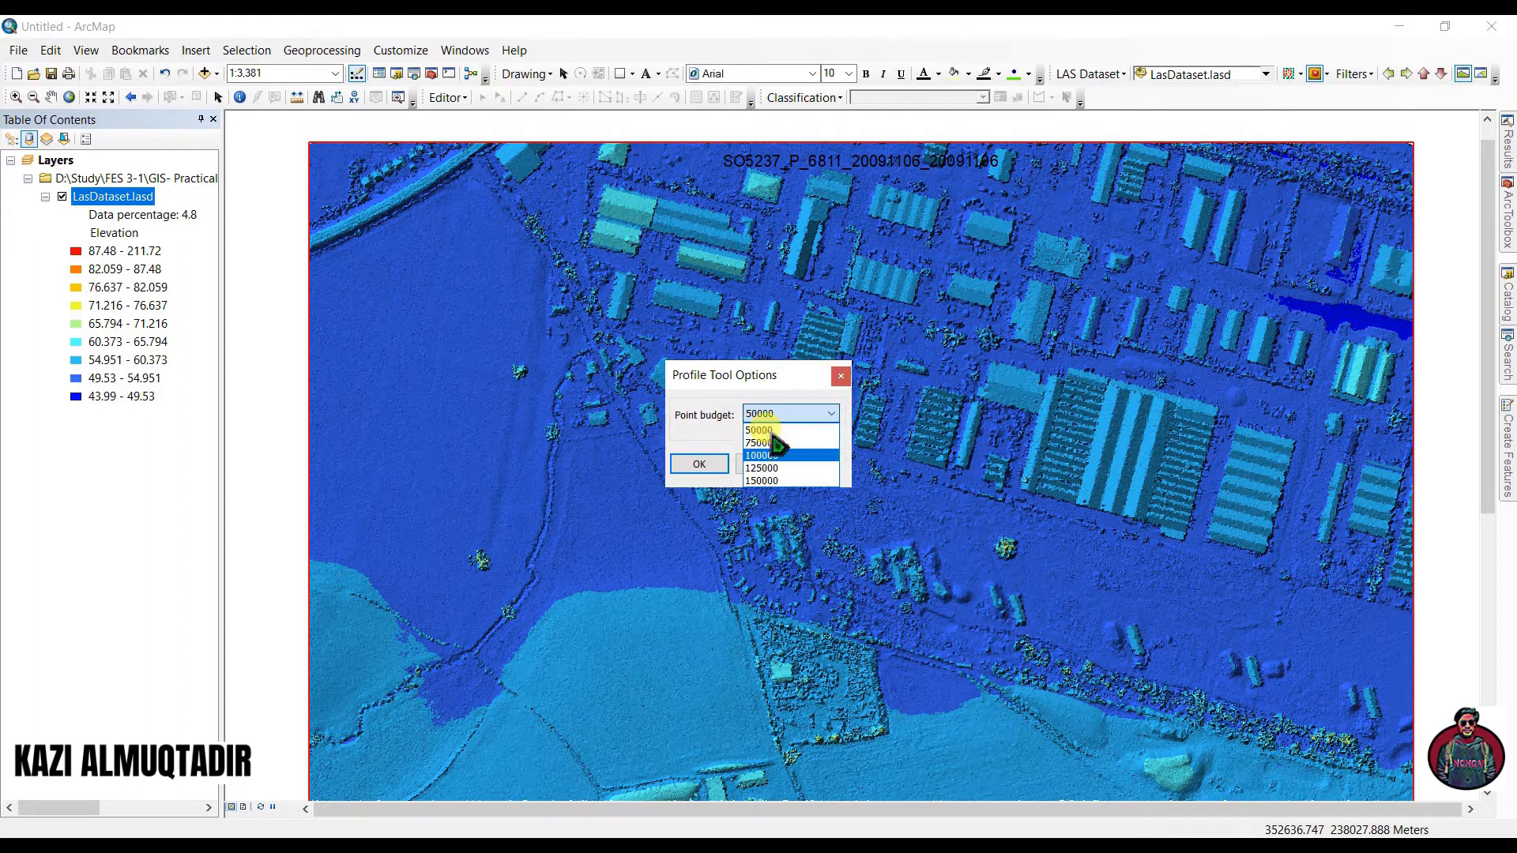
pyautogui.click(707, 460)
pyautogui.click(705, 460)
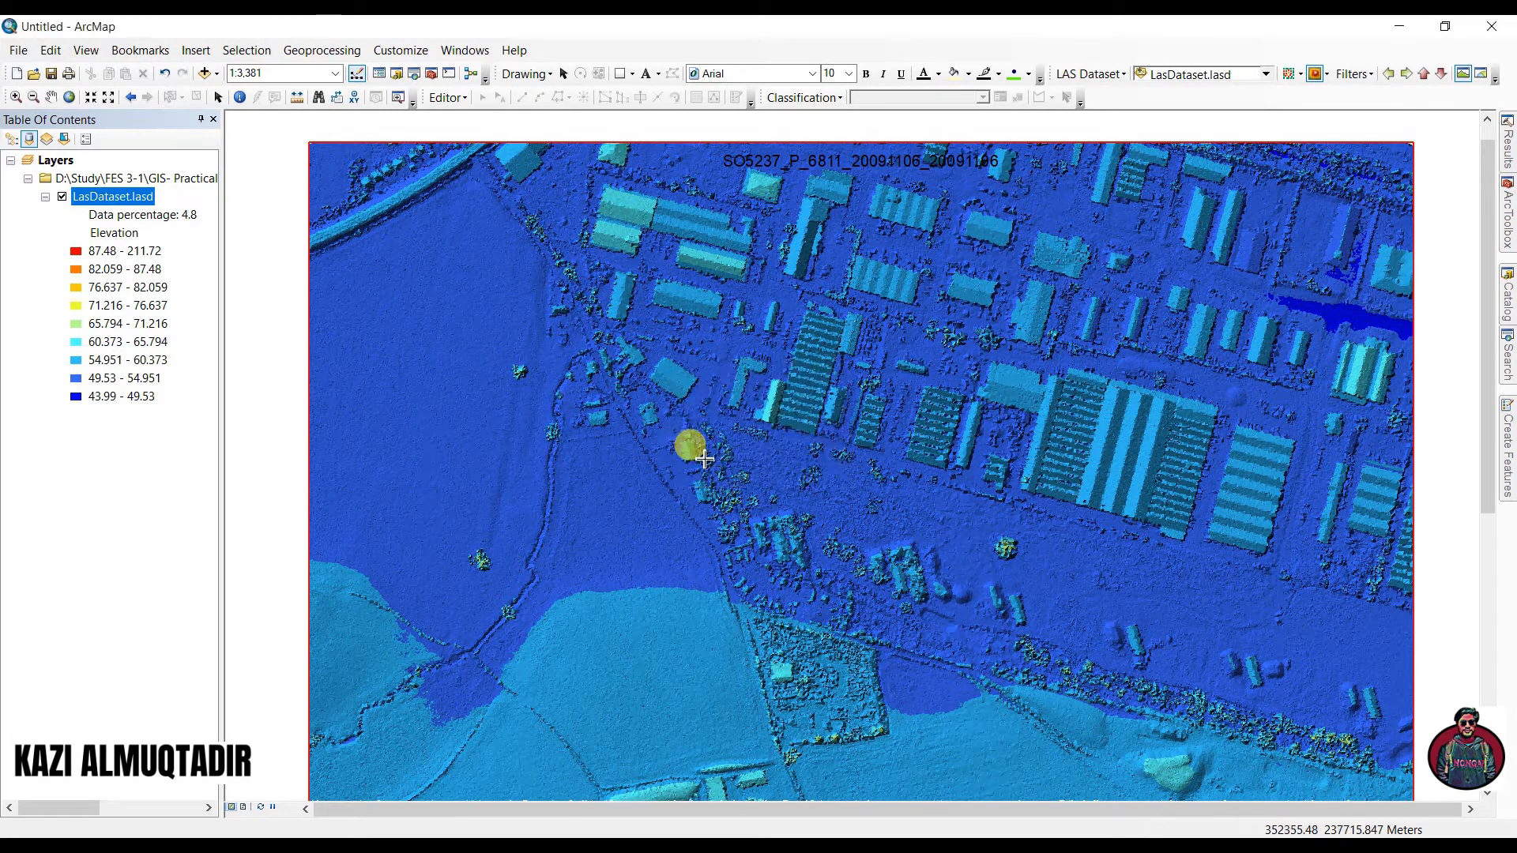
# Open the LAS dataset in the 3D view and rotate the terrain to inspect the buildings and trees.
pyautogui.click(1482, 77)
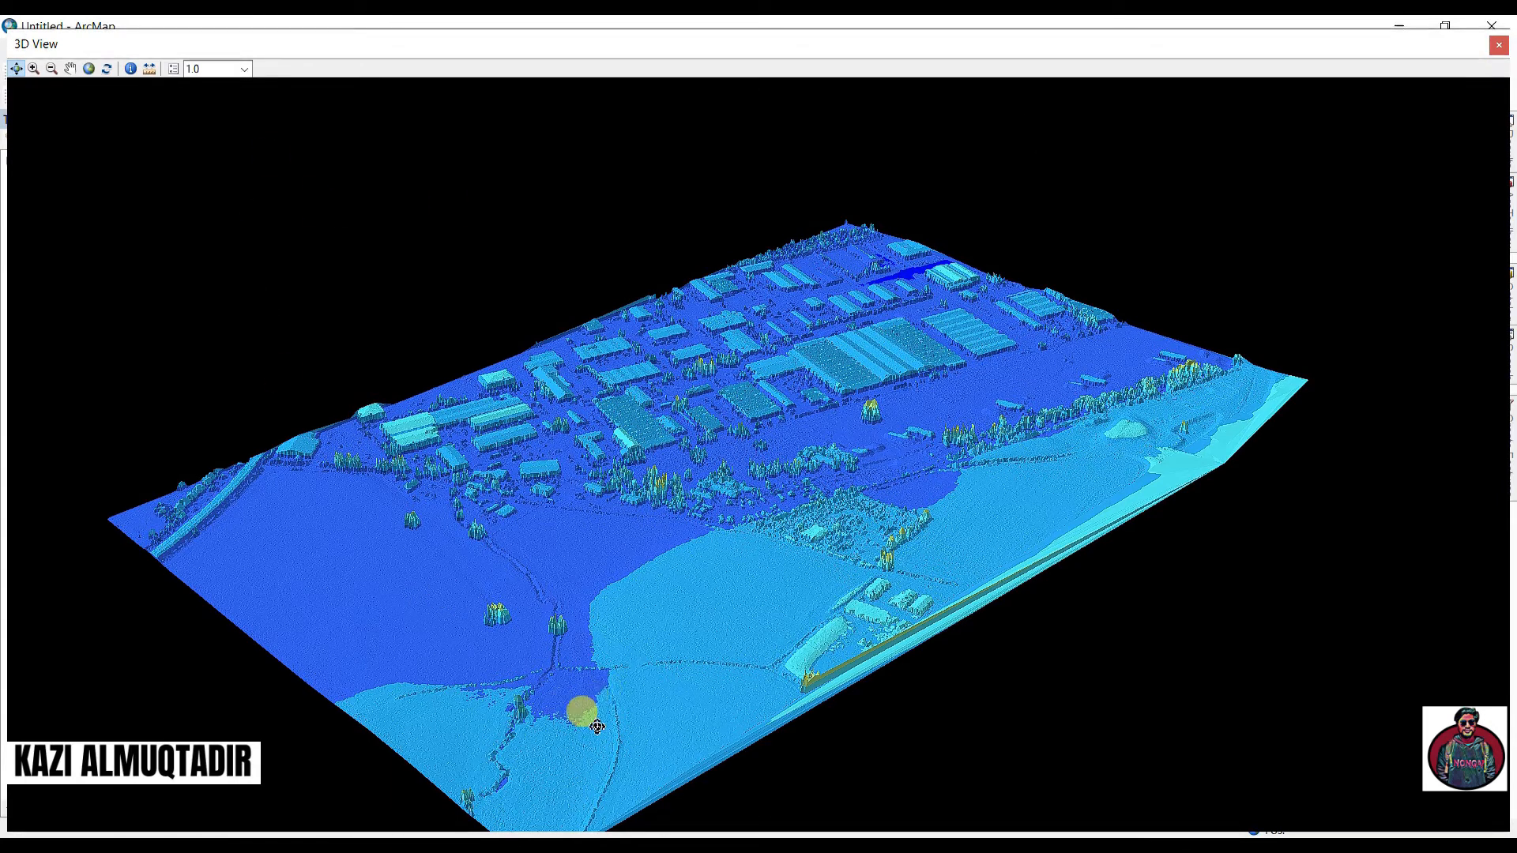
pyautogui.moveTo(582, 714)
pyautogui.mouseDown()
pyautogui.moveTo(460, 698)
pyautogui.moveTo(789, 751)
pyautogui.moveTo(1015, 711)
pyautogui.moveTo(1221, 643)
pyautogui.moveTo(1258, 729)
pyautogui.moveTo(1324, 742)
pyautogui.moveTo(1378, 630)
pyautogui.moveTo(911, 609)
pyautogui.moveTo(1041, 617)
pyautogui.moveTo(1127, 542)
pyautogui.moveTo(1195, 609)
pyautogui.moveTo(1310, 595)
pyautogui.moveTo(558, 610)
pyautogui.moveTo(567, 660)
pyautogui.moveTo(739, 673)
pyautogui.moveTo(875, 646)
pyautogui.moveTo(1208, 509)
pyautogui.moveTo(1282, 529)
pyautogui.moveTo(1304, 578)
pyautogui.moveTo(1291, 616)
pyautogui.moveTo(894, 681)
pyautogui.moveTo(520, 681)
pyautogui.moveTo(476, 654)
pyautogui.moveTo(354, 630)
pyautogui.moveTo(708, 647)
pyautogui.moveTo(782, 617)
pyautogui.moveTo(751, 665)
pyautogui.moveTo(928, 639)
pyautogui.moveTo(1023, 540)
pyautogui.moveTo(922, 575)
pyautogui.moveTo(1077, 582)
pyautogui.moveTo(1269, 637)
pyautogui.moveTo(1242, 628)
pyautogui.mouseUp()
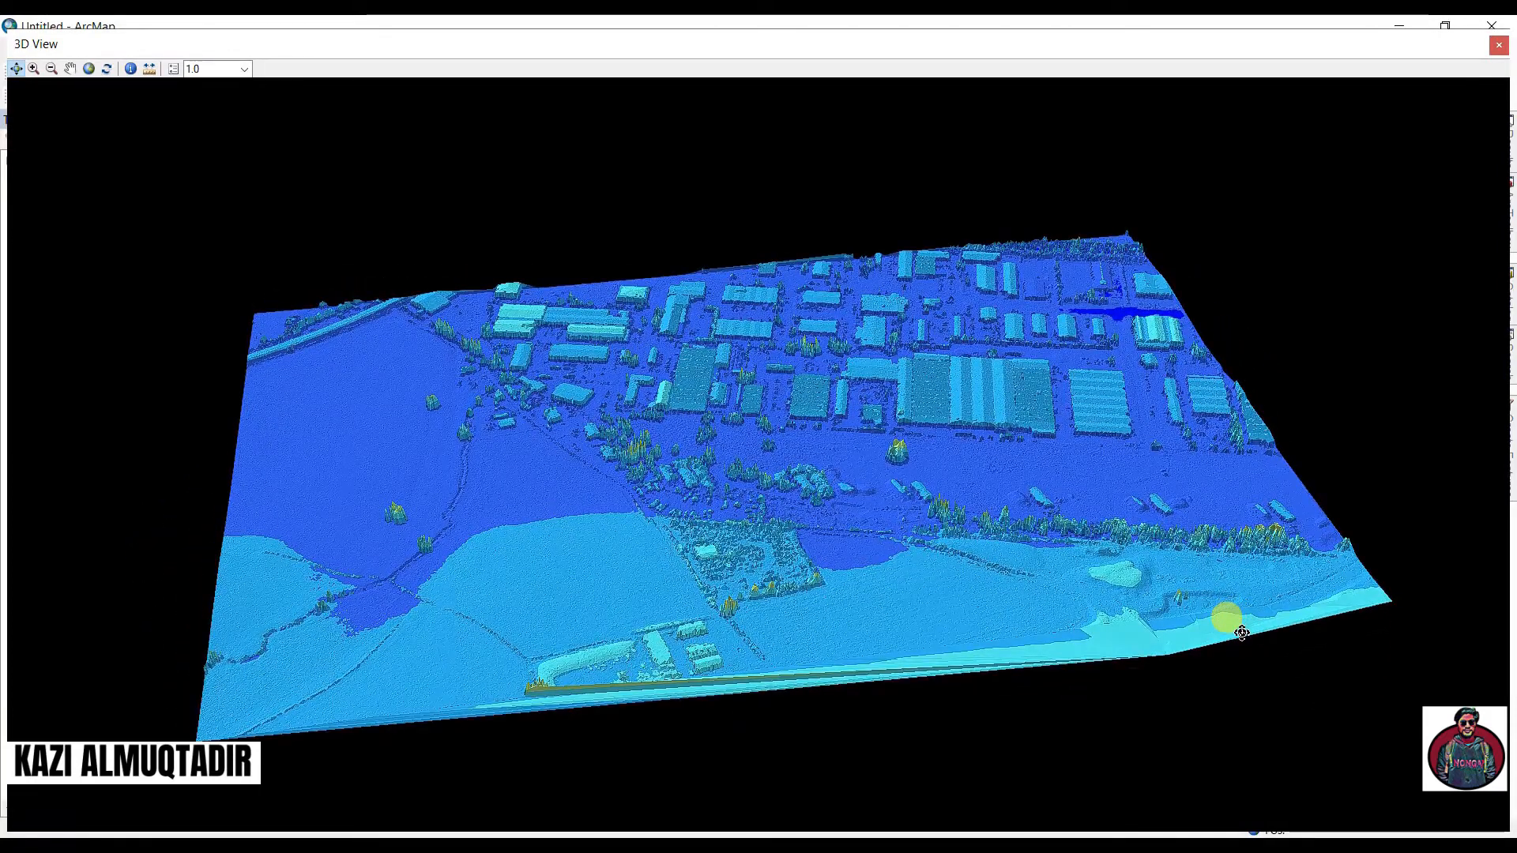